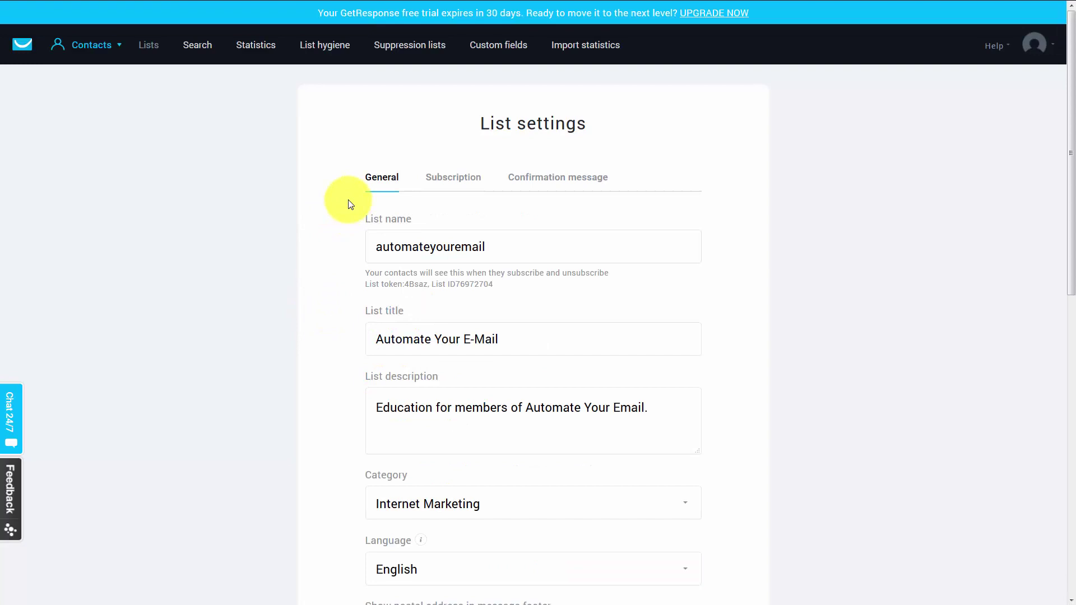
Switch List settings to the Subscription tab to see double opt-in and confirmation-page hosting
{"action": "scroll", "coordinate": [350, 205], "scroll_direction": "down", "scroll_amount": 8}
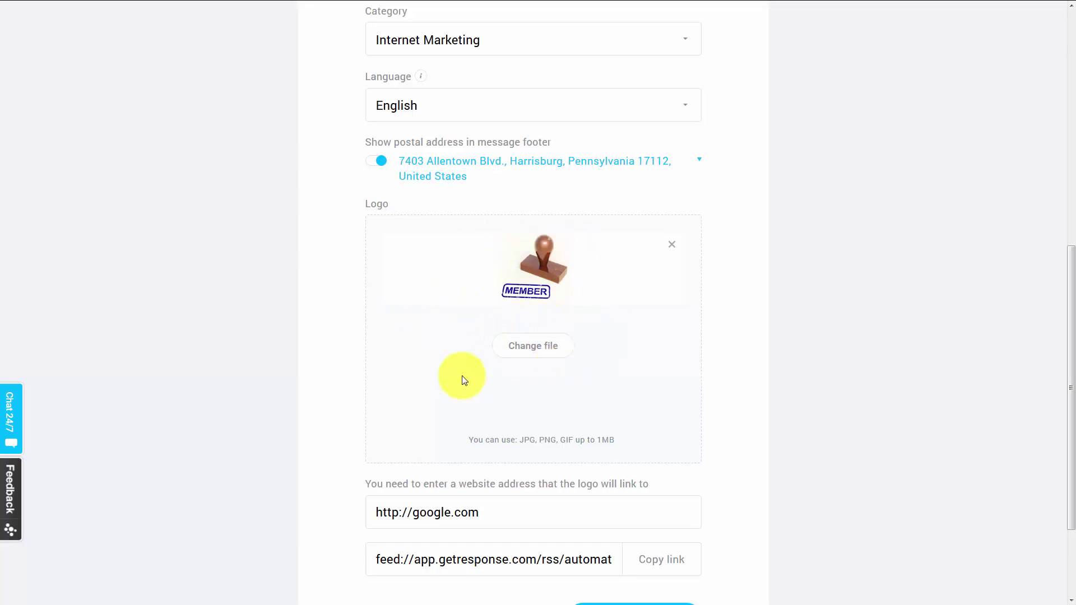
{"action": "scroll", "coordinate": [476, 385], "scroll_direction": "up", "scroll_amount": 1}
{"action": "scroll", "coordinate": [474, 384], "scroll_direction": "up", "scroll_amount": 6}
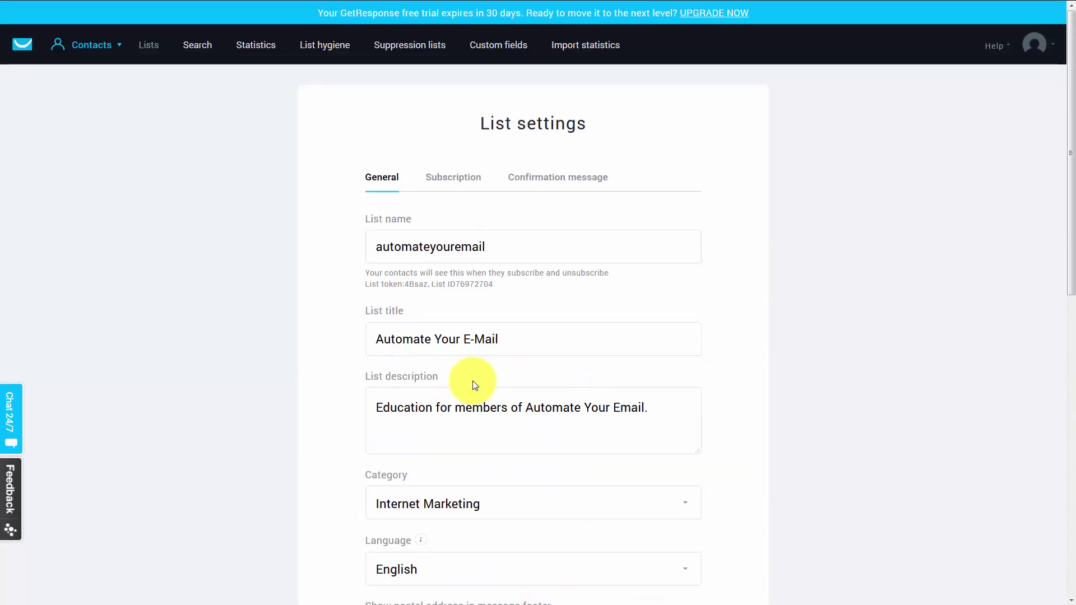
{"action": "left_click", "coordinate": [451, 183]}
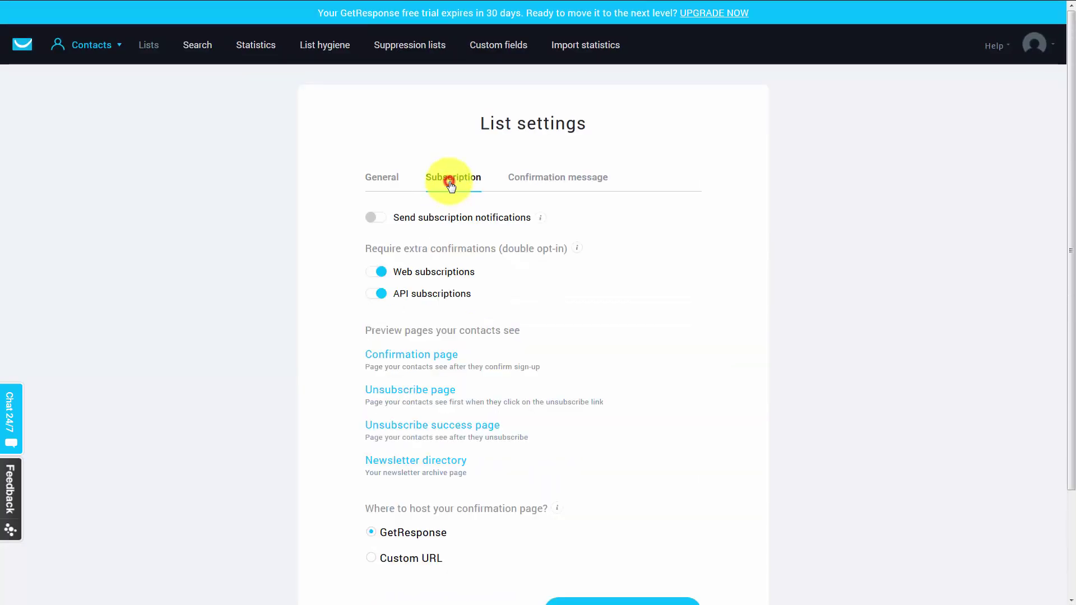
Preview the confirmation page, then scroll the General settings down toward the Logo section
{"action": "left_click", "coordinate": [410, 359]}
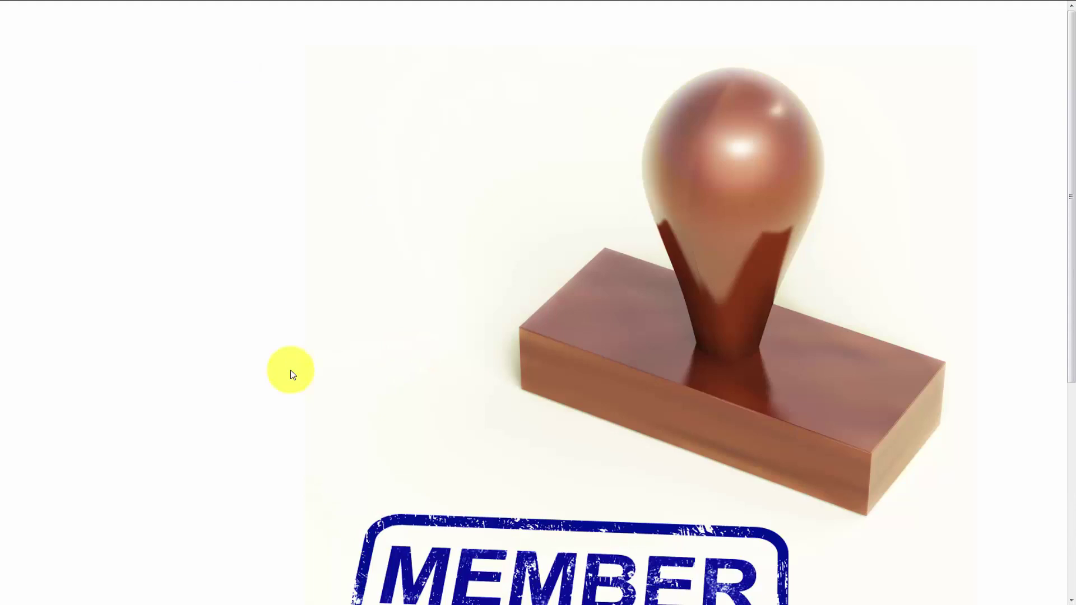
{"action": "scroll", "coordinate": [291, 370], "scroll_direction": "down", "scroll_amount": 5}
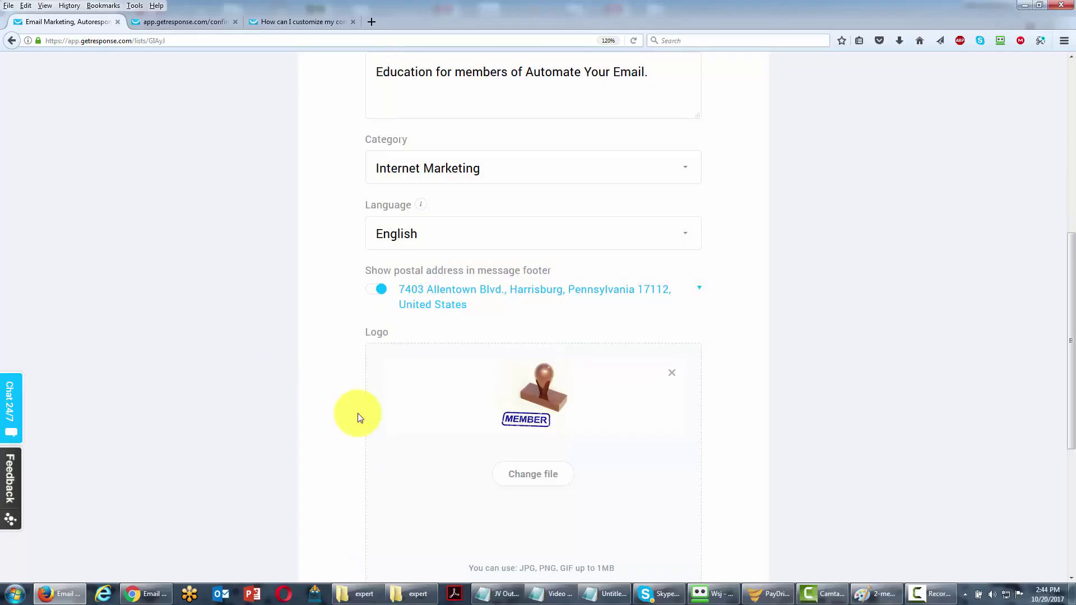
Upload the 3-member-rubber-stamp image as the list logo and save the general settings
{"action": "left_click", "coordinate": [523, 476]}
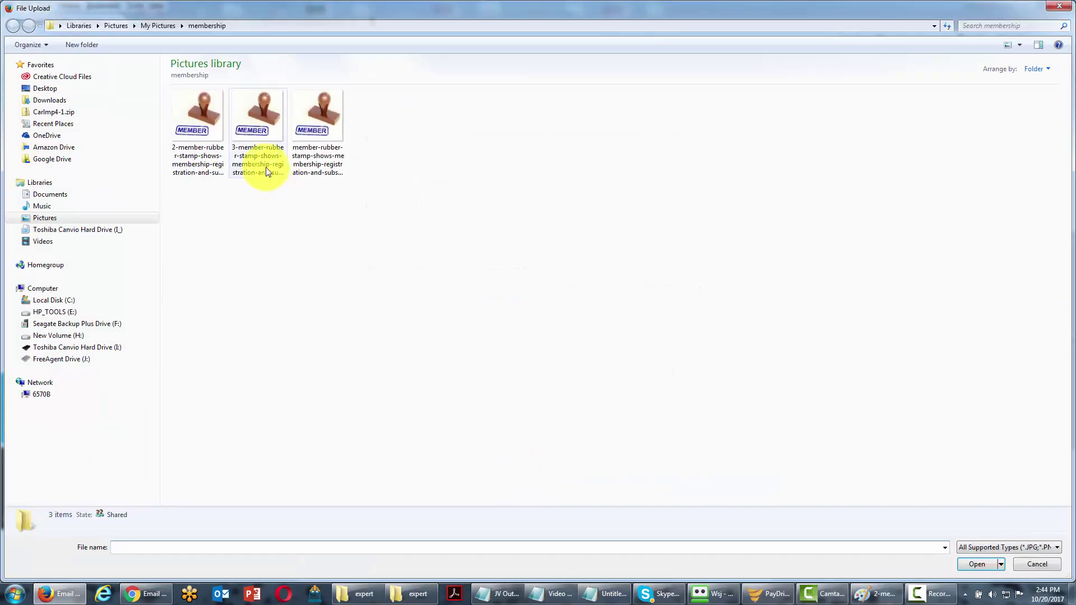
{"action": "left_click", "coordinate": [251, 155]}
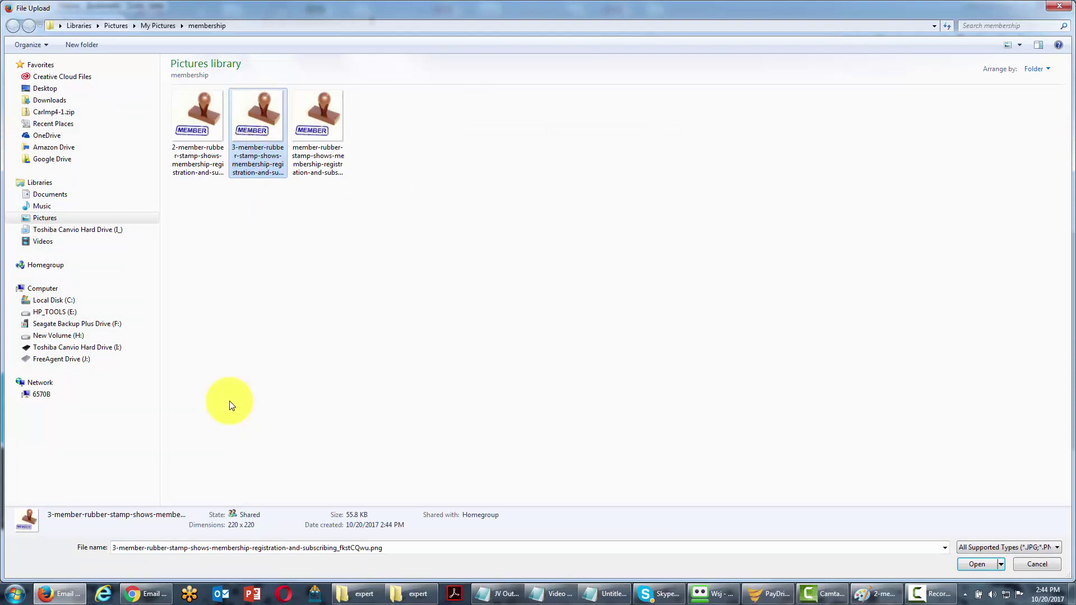
{"action": "left_click", "coordinate": [978, 563]}
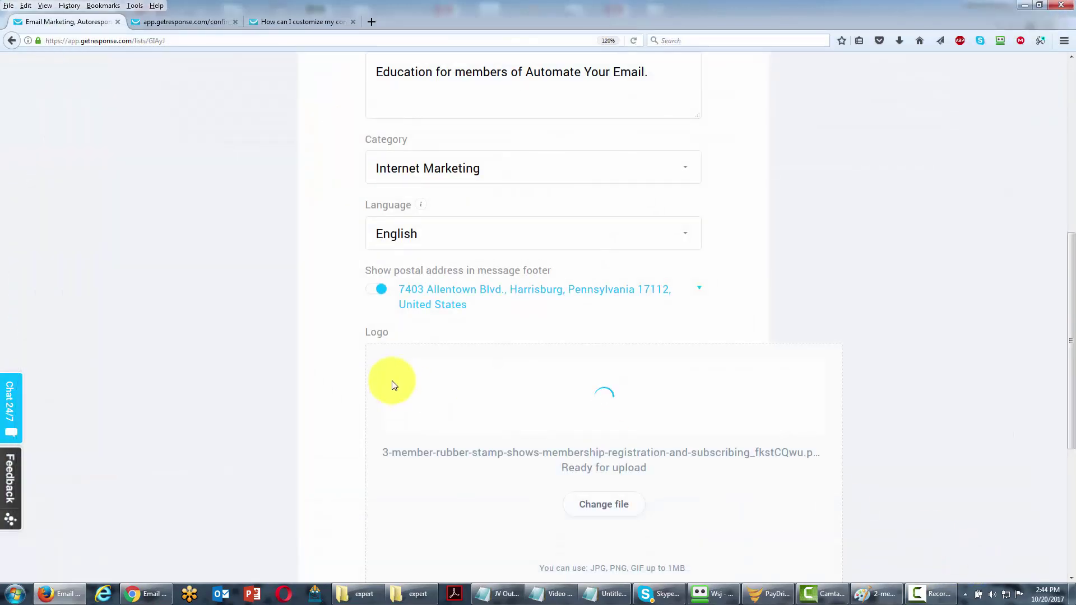
{"action": "scroll", "coordinate": [392, 381], "scroll_direction": "down", "scroll_amount": 5}
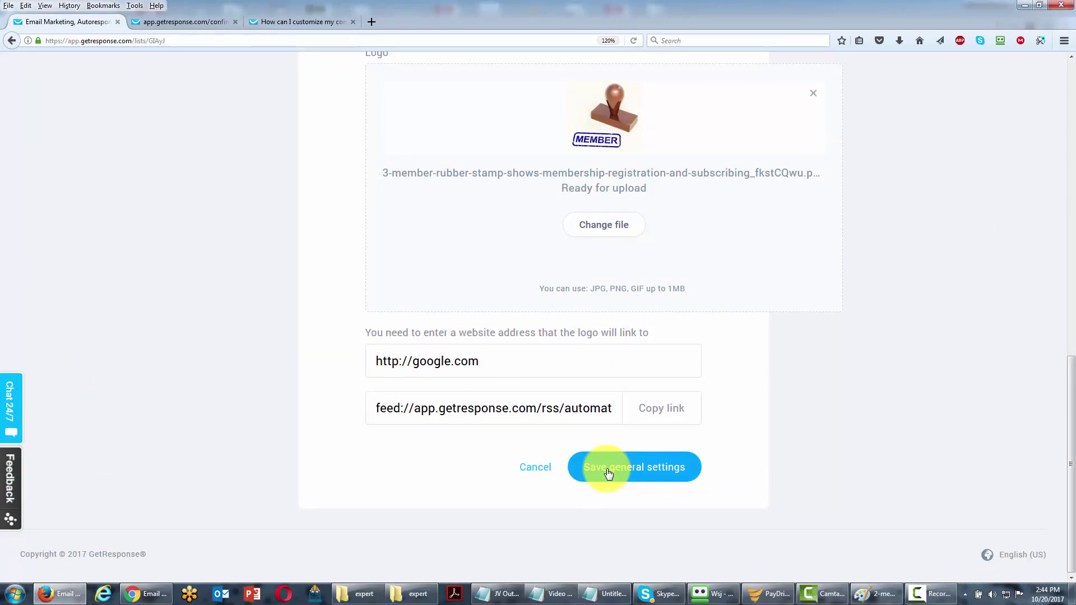
{"action": "left_click", "coordinate": [608, 474]}
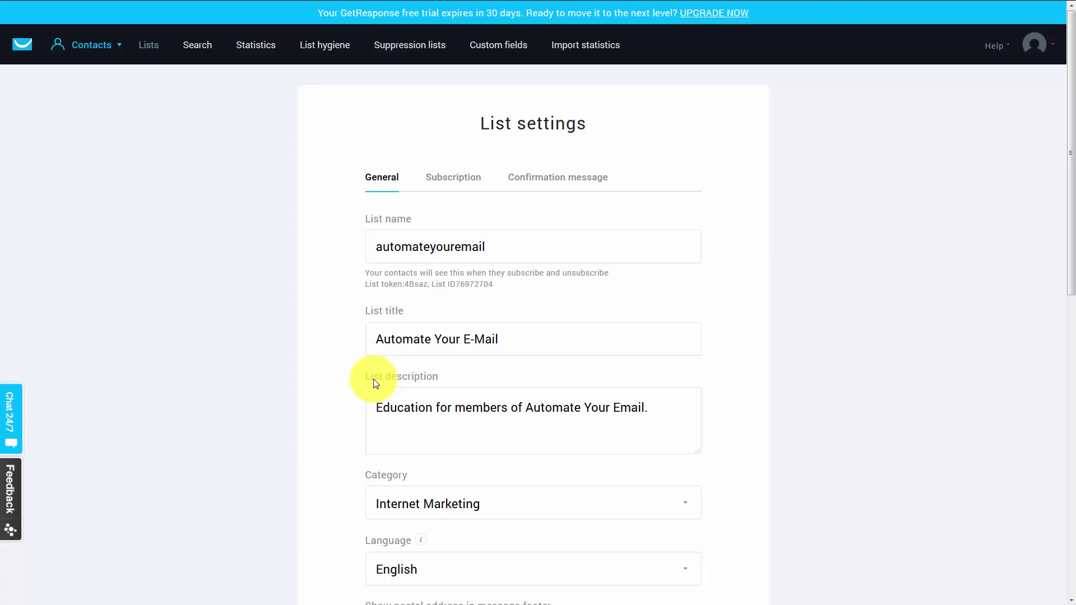
Preview the confirmation page from the Subscription tab to verify the new MEMBER stamp logo
{"action": "left_click", "coordinate": [469, 178]}
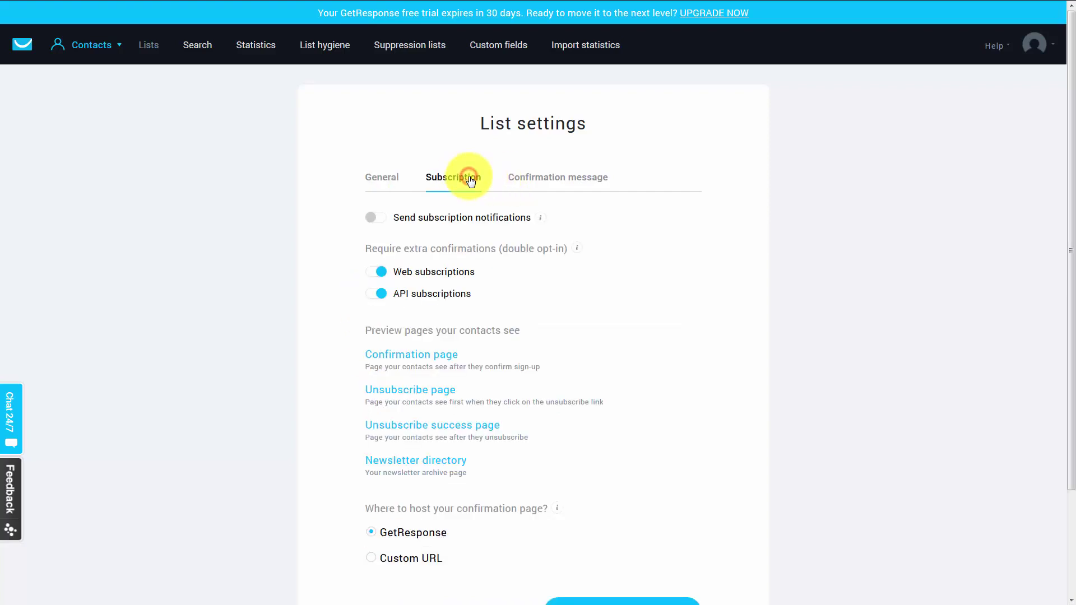
{"action": "left_click", "coordinate": [405, 357]}
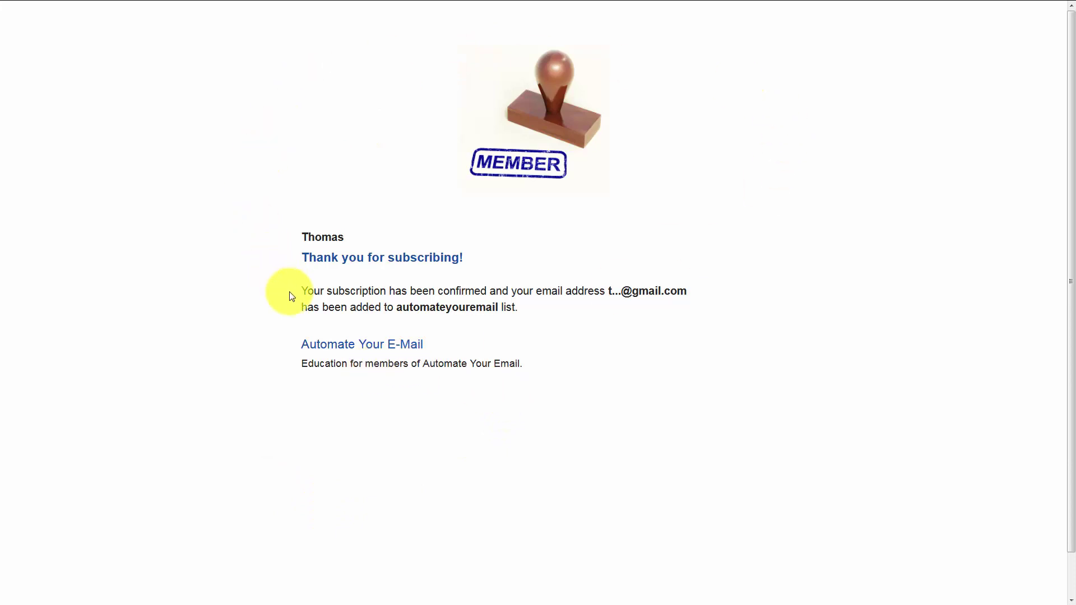
{"action": "key", "text": "ctrl+w"}
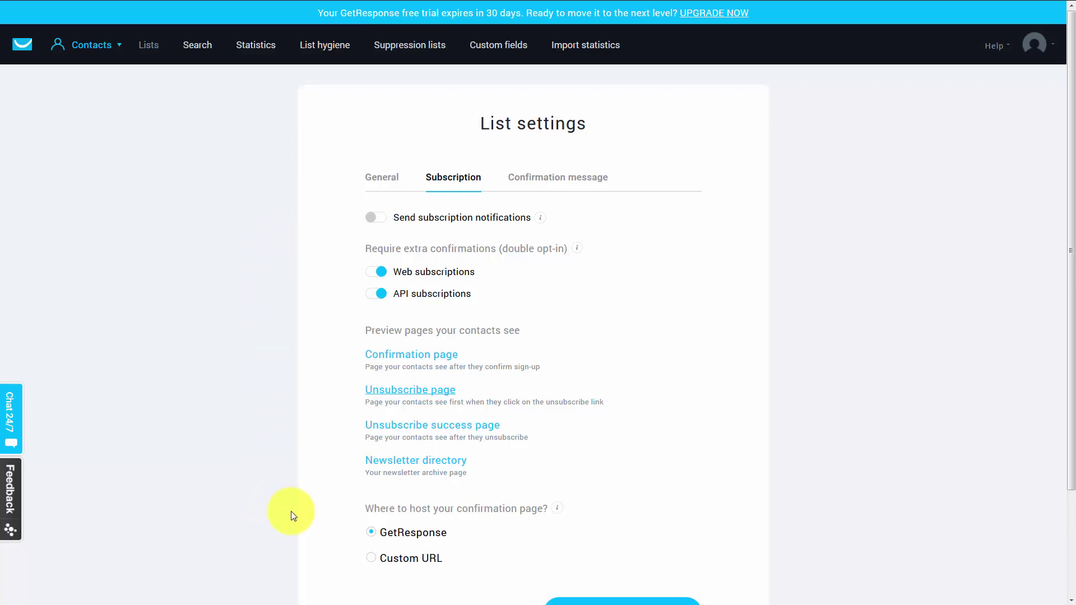
{"action": "left_click", "coordinate": [372, 559]}
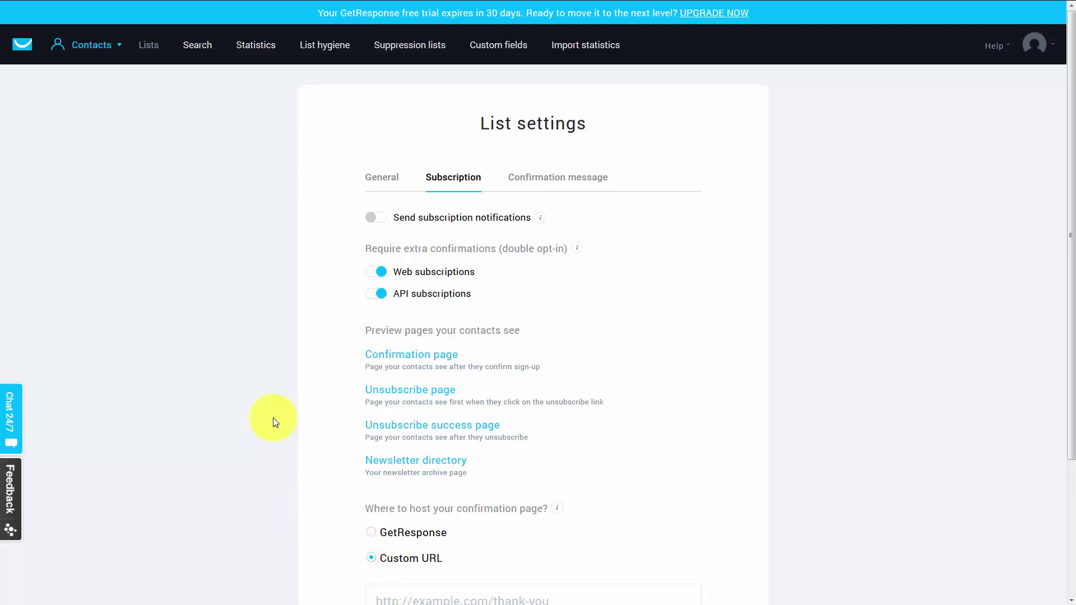
{"action": "scroll", "coordinate": [273, 418], "scroll_direction": "down", "scroll_amount": 3}
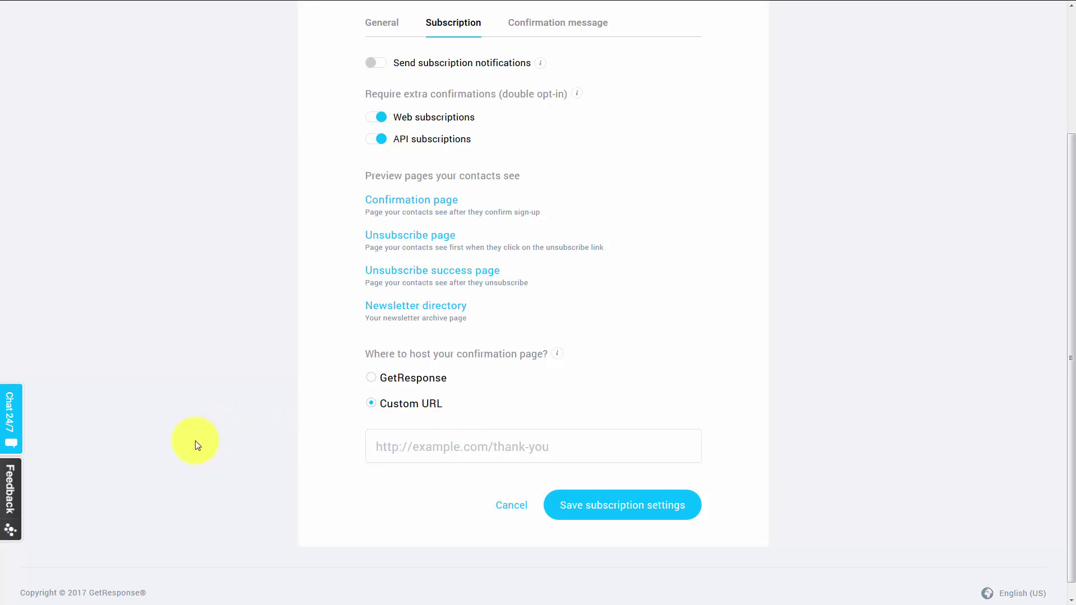
{"action": "left_click", "coordinate": [398, 448]}
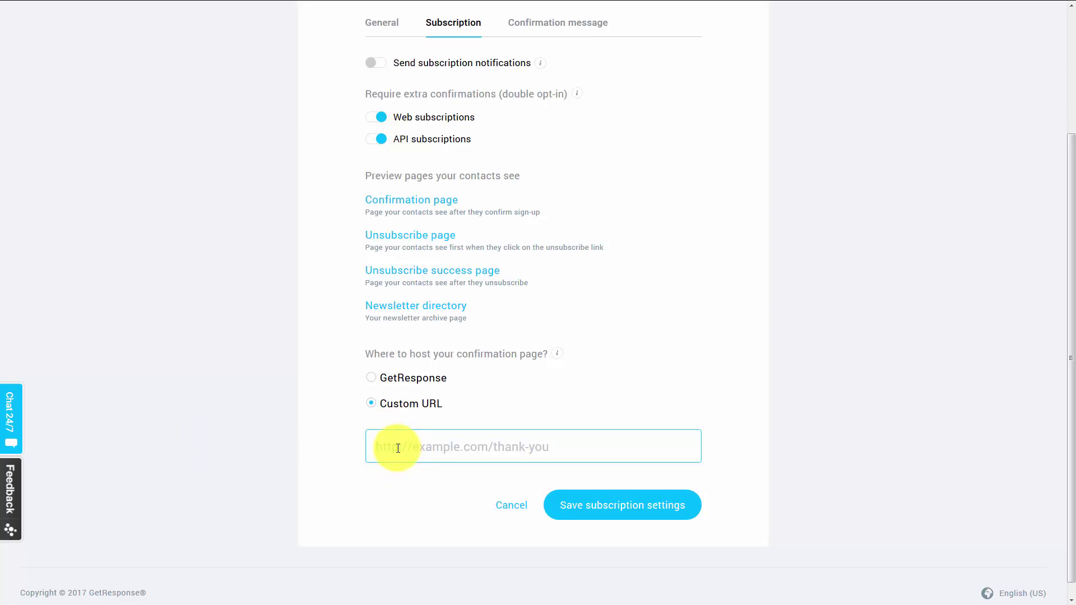
{"action": "type", "text": "http://google.com"}
{"action": "left_click", "coordinate": [569, 506]}
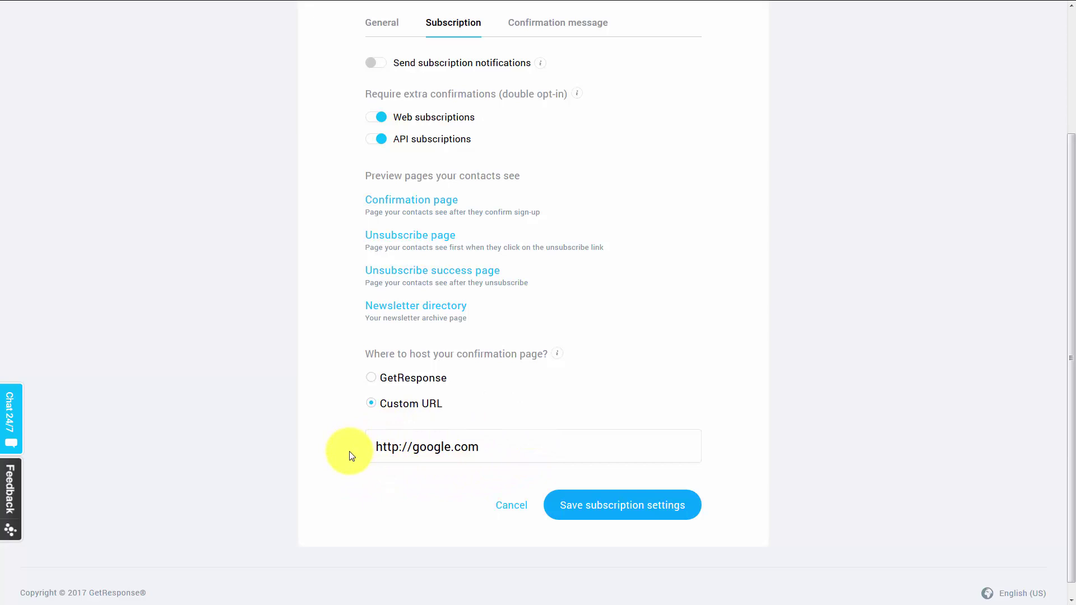
{"action": "left_click", "coordinate": [371, 378]}
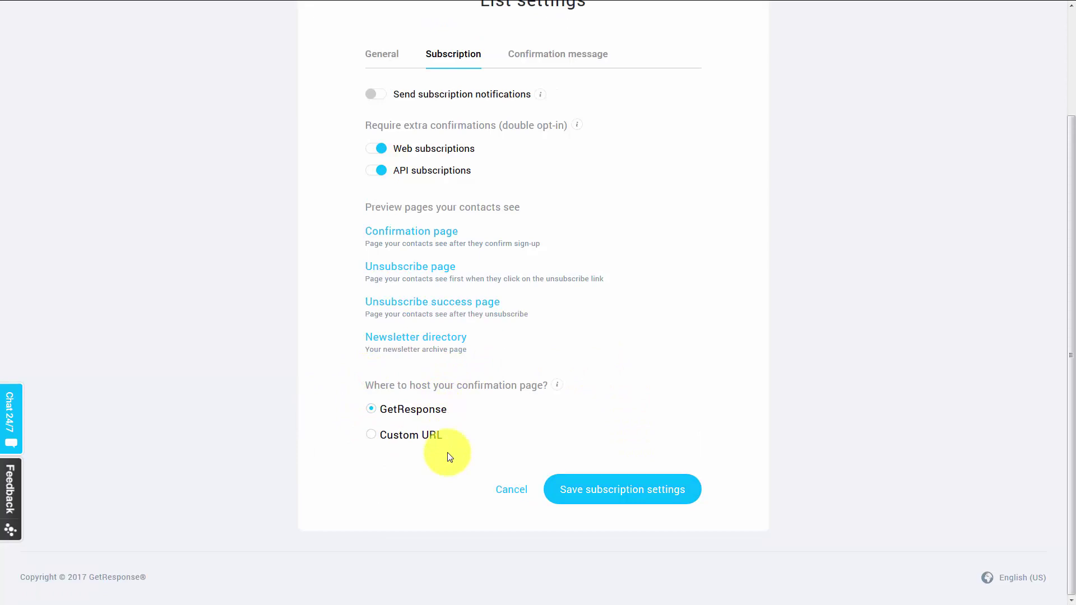
{"action": "left_click", "coordinate": [560, 56]}
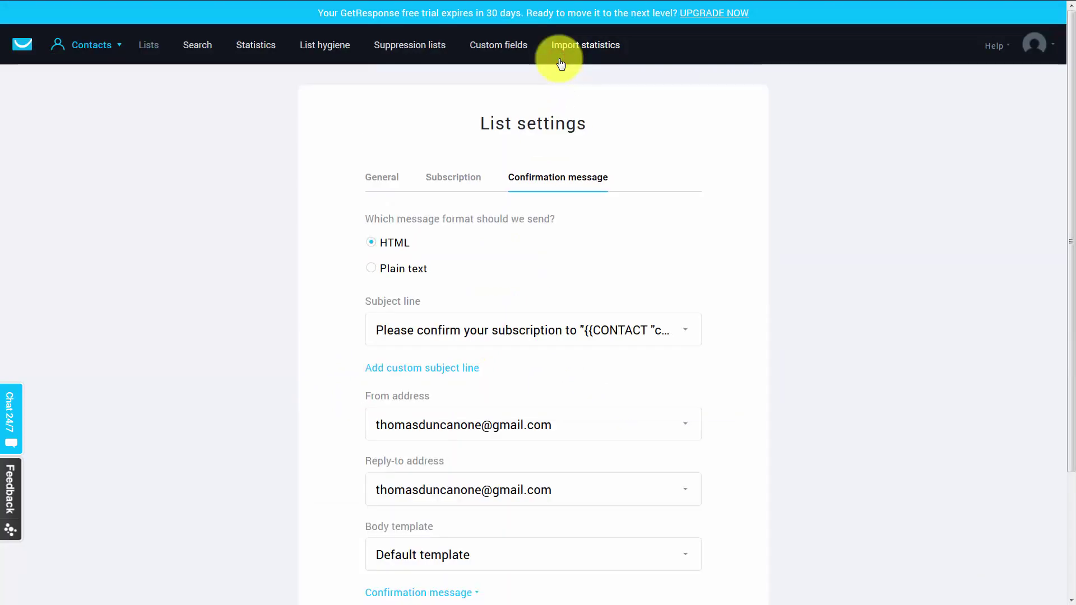
{"action": "scroll", "coordinate": [752, 274], "scroll_direction": "down", "scroll_amount": 1}
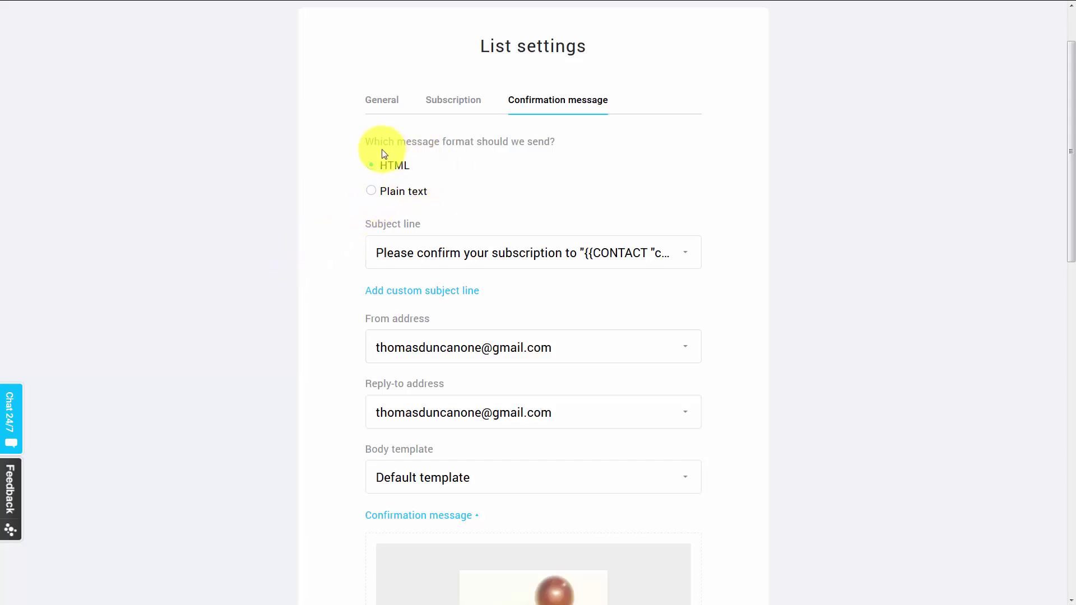
{"action": "left_click", "coordinate": [371, 191]}
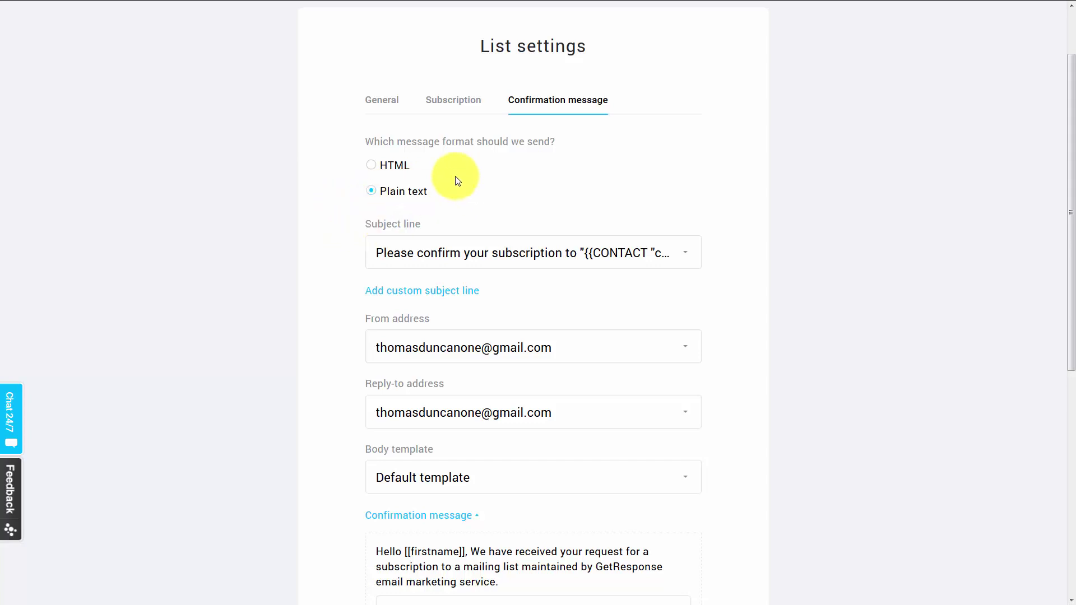
{"action": "left_click", "coordinate": [375, 167]}
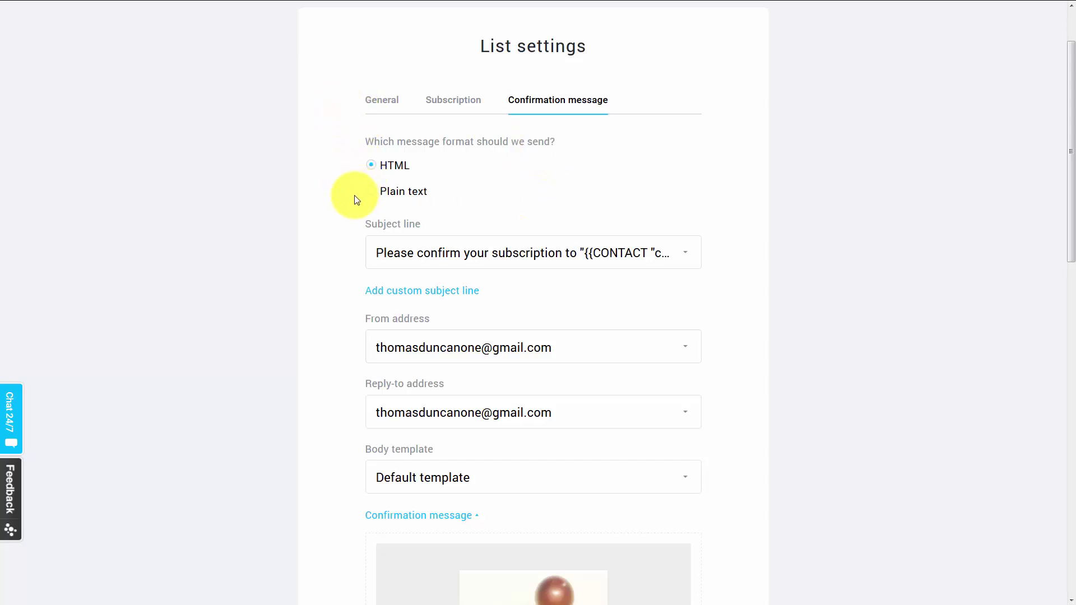
Compare custom and predefined subject options, then pick a confirmation-themed predefined subject line
{"action": "left_click", "coordinate": [681, 259]}
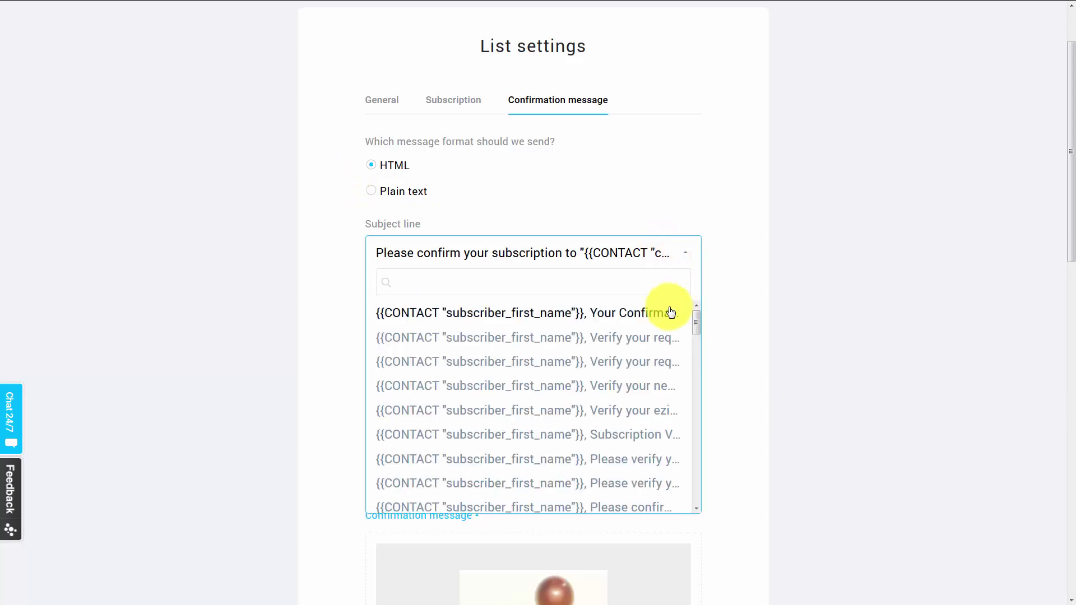
{"action": "left_click_drag", "start_coordinate": [696, 324], "coordinate": [727, 250]}
{"action": "left_click", "coordinate": [727, 246]}
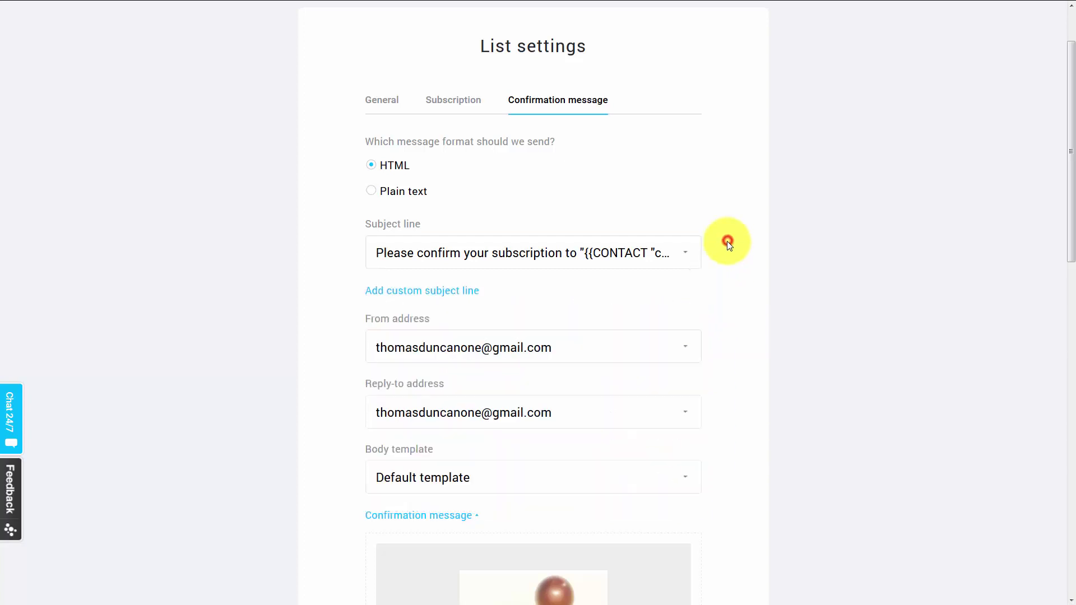
{"action": "left_click", "coordinate": [423, 294]}
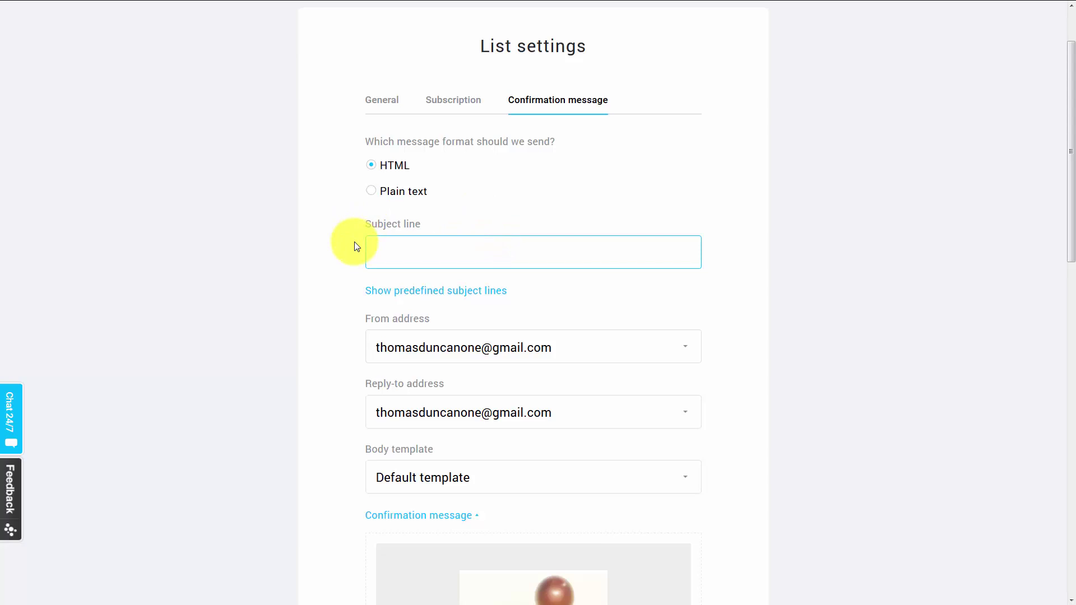
{"action": "left_click", "coordinate": [457, 292]}
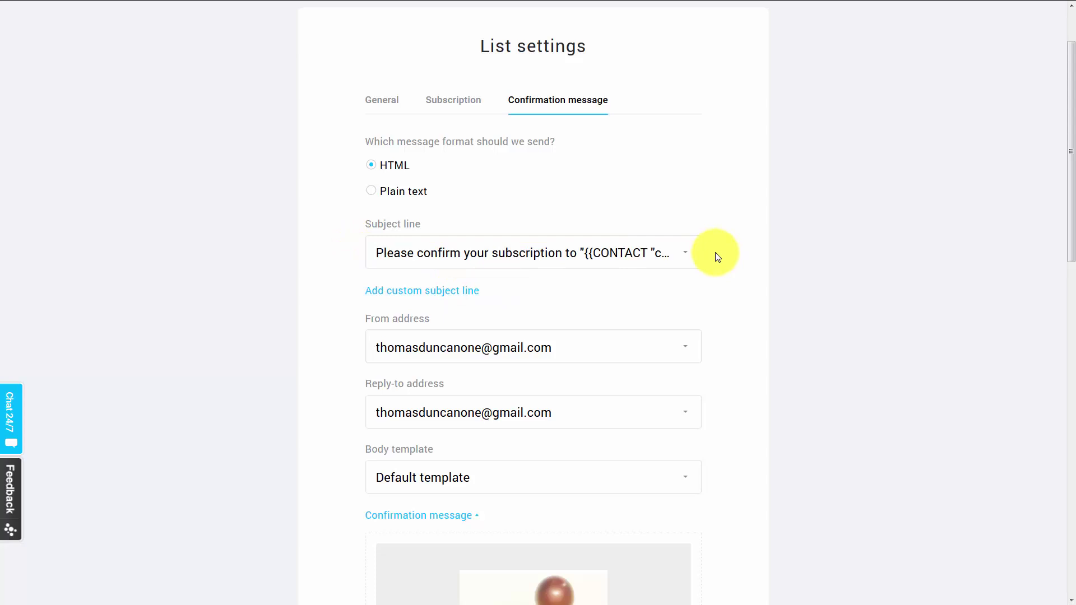
{"action": "left_click", "coordinate": [691, 257]}
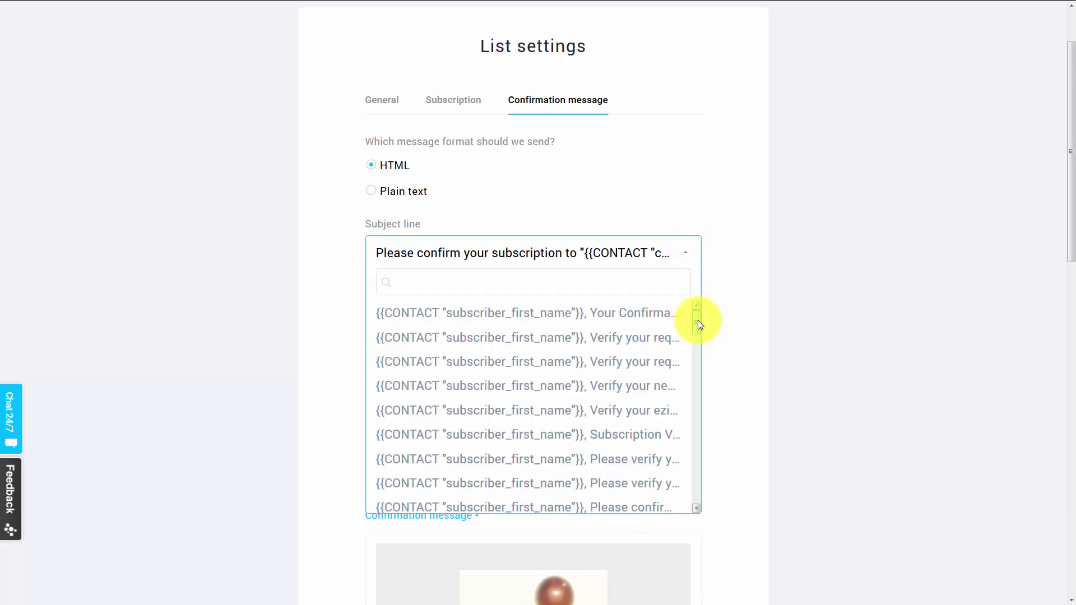
{"action": "left_click_drag", "start_coordinate": [697, 320], "coordinate": [697, 382]}
{"action": "left_click", "coordinate": [644, 354]}
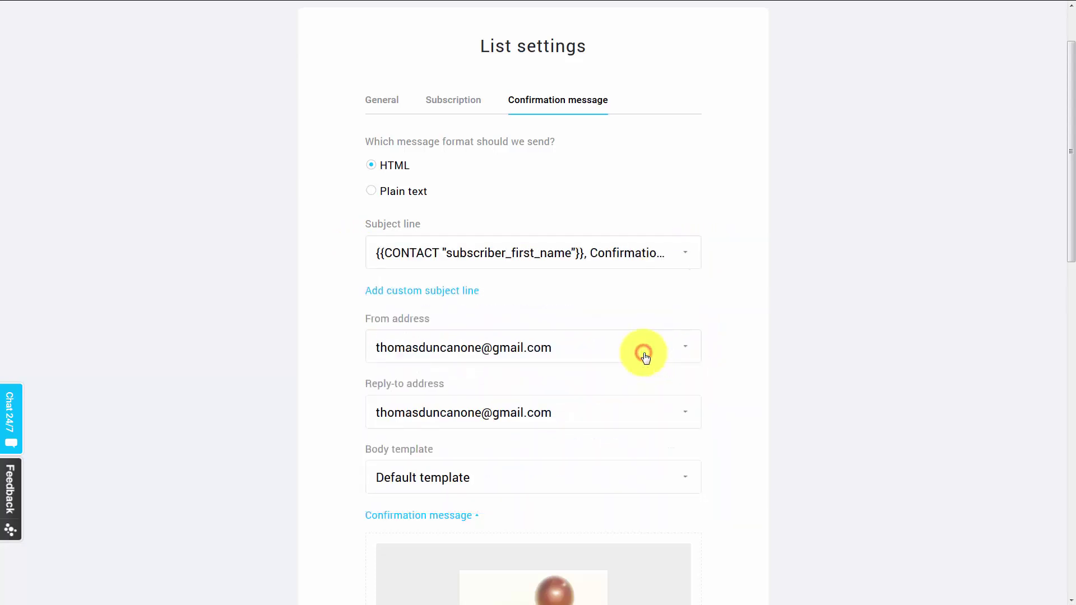
Scroll down to the Body template field and the Default template message preview
{"action": "scroll", "coordinate": [329, 272], "scroll_direction": "down", "scroll_amount": 2}
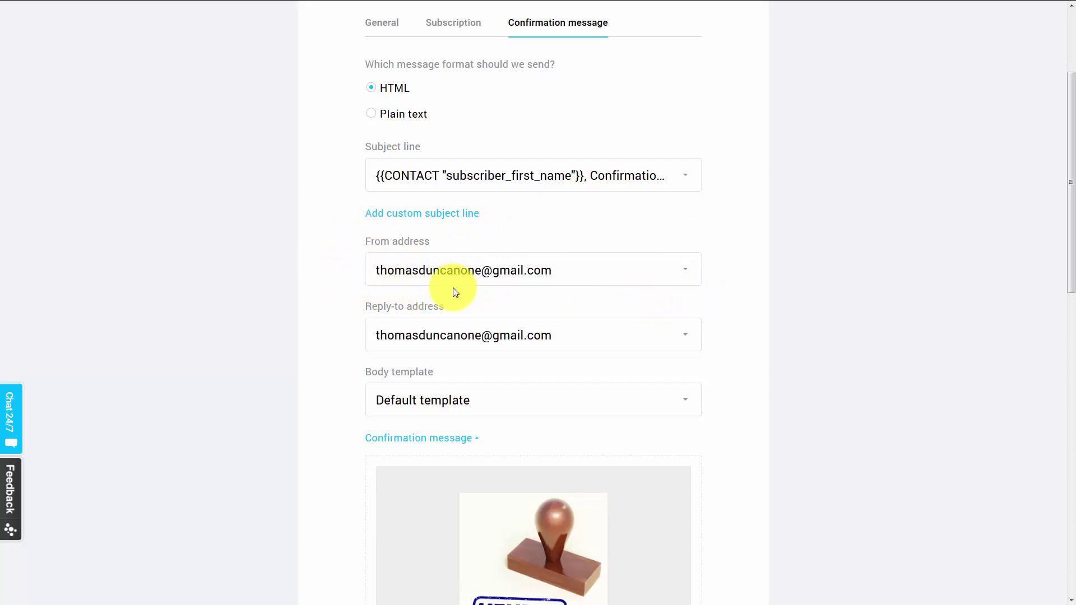
{"action": "scroll", "coordinate": [331, 271], "scroll_direction": "down", "scroll_amount": 3}
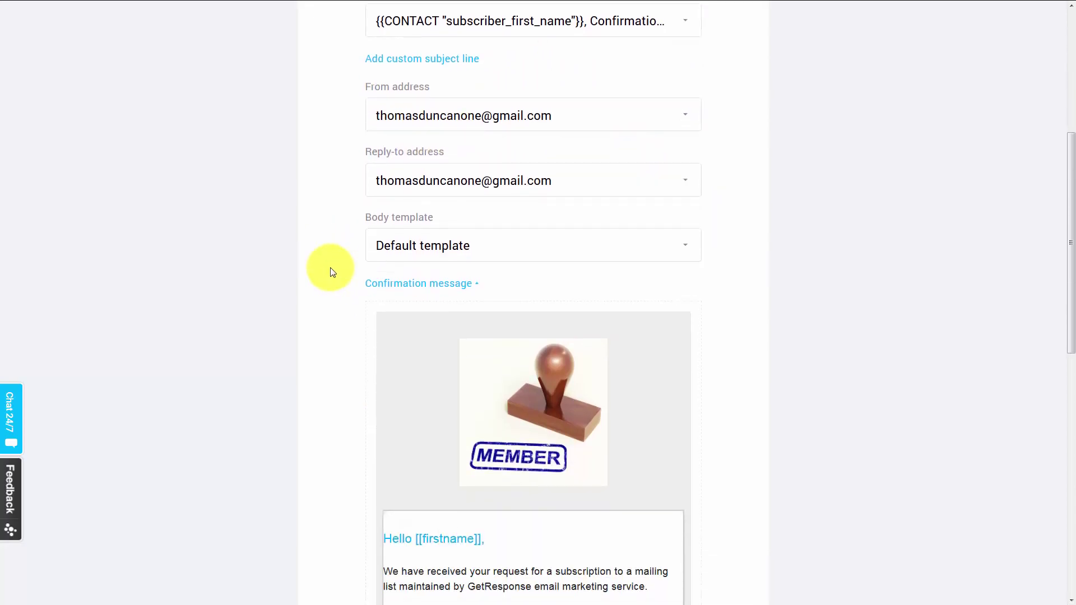
{"action": "scroll", "coordinate": [331, 271], "scroll_direction": "down", "scroll_amount": 2}
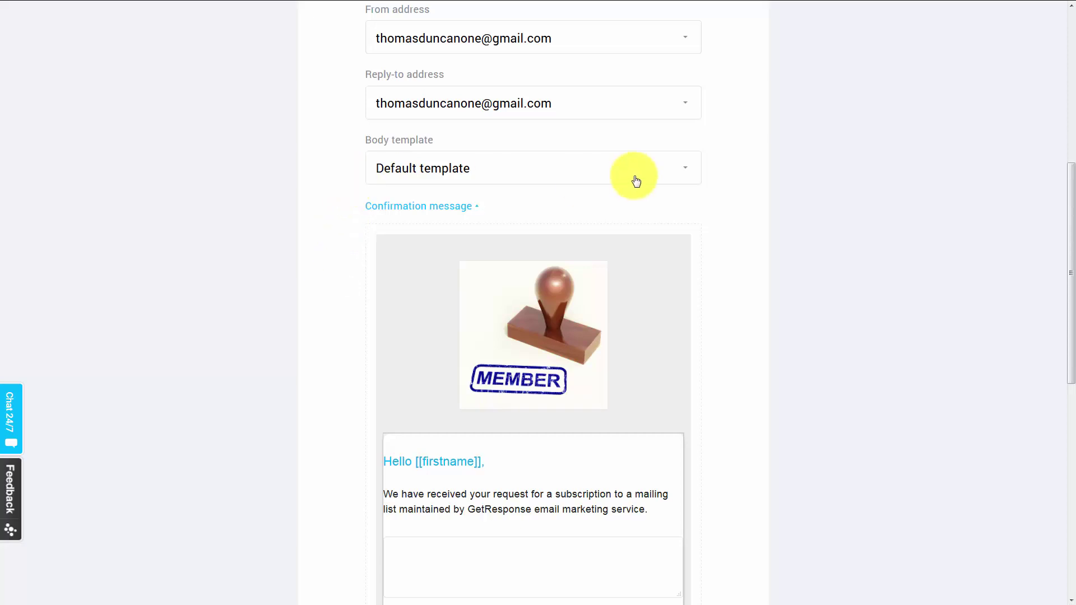
Apply the Newsletter subscriptions body template to the confirmation message
{"action": "left_click", "coordinate": [687, 173]}
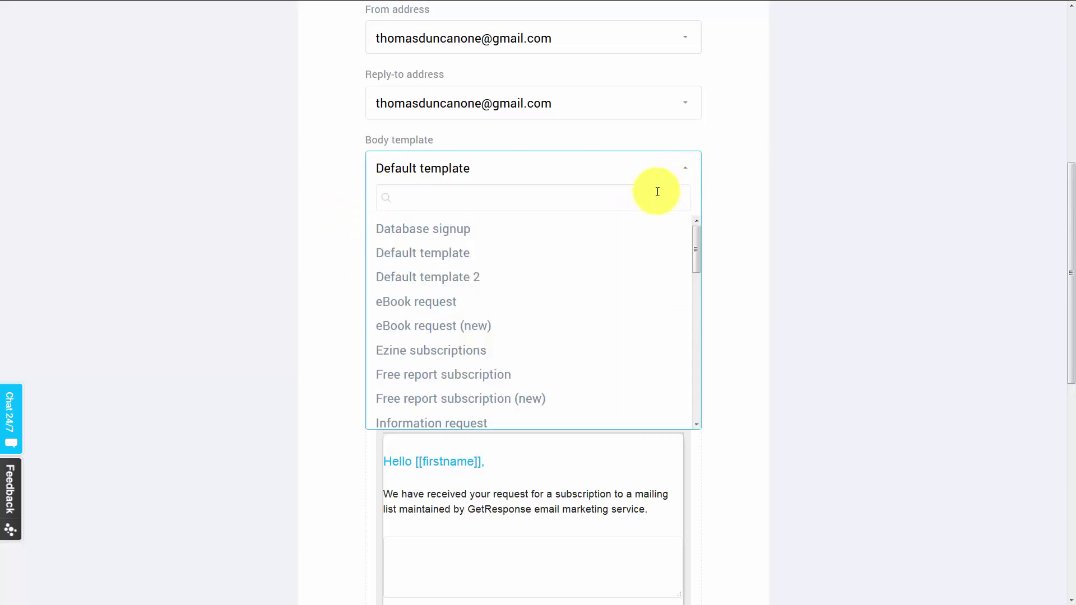
{"action": "scroll", "coordinate": [644, 217], "scroll_direction": "down", "scroll_amount": 3}
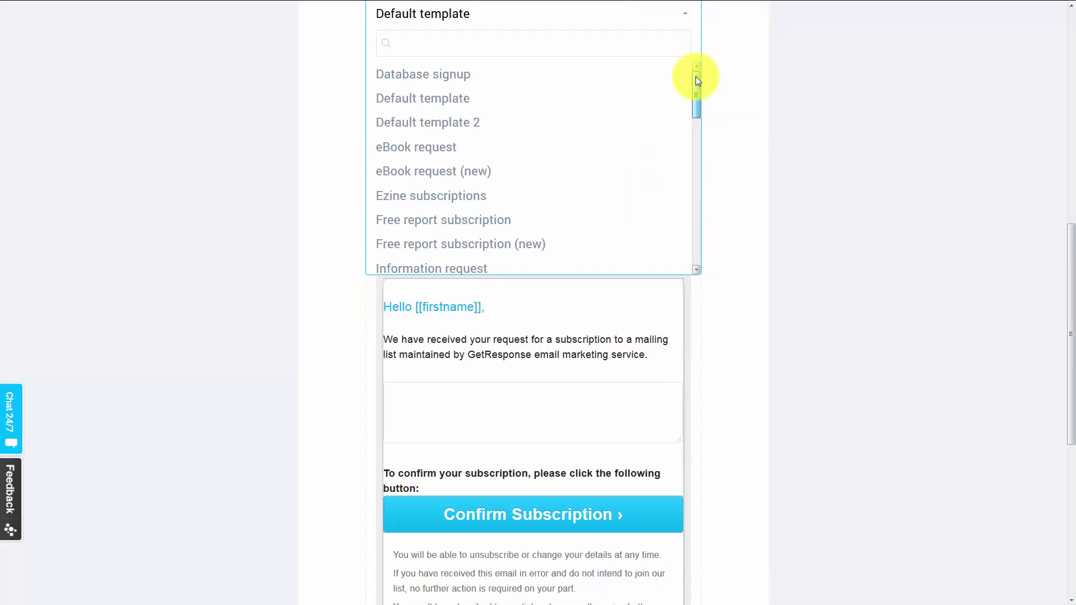
{"action": "left_click_drag", "start_coordinate": [695, 76], "coordinate": [694, 140]}
{"action": "left_click", "coordinate": [502, 160]}
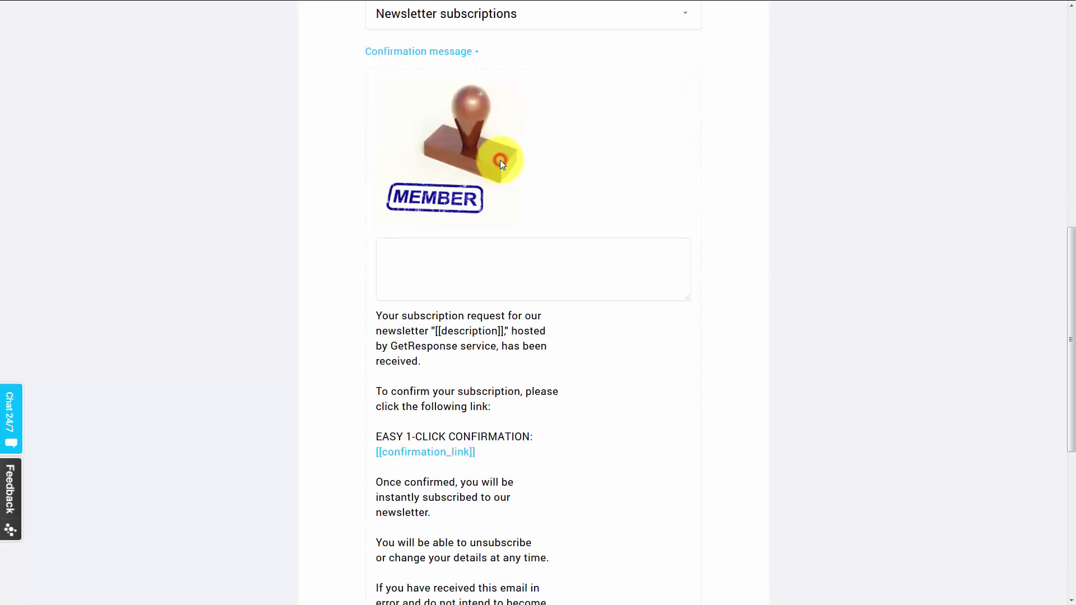
{"action": "scroll", "coordinate": [636, 212], "scroll_direction": "up", "scroll_amount": 2}
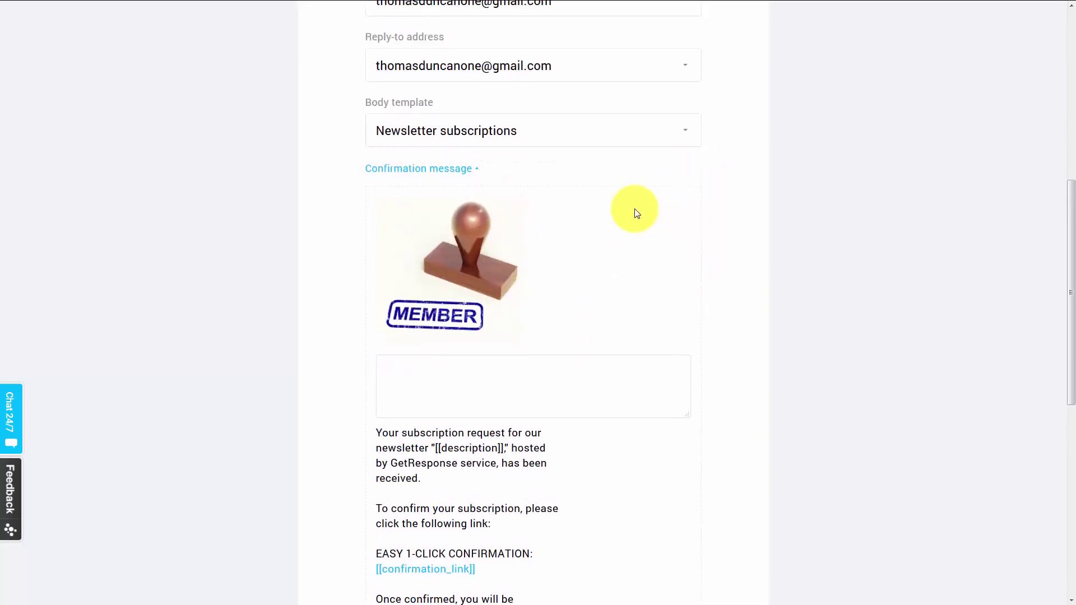
{"action": "scroll", "coordinate": [635, 210], "scroll_direction": "down", "scroll_amount": 3}
{"action": "scroll", "coordinate": [635, 211], "scroll_direction": "up", "scroll_amount": 4}
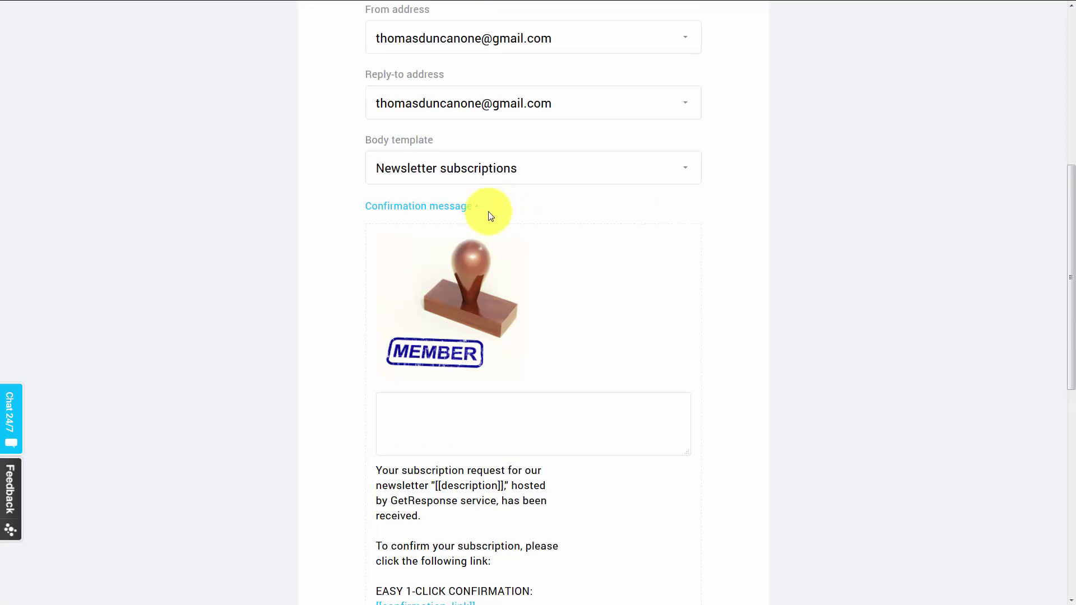
Switch the body template to Information request (new) and review its Confirm request body
{"action": "left_click", "coordinate": [627, 170]}
{"action": "scroll", "coordinate": [644, 257], "scroll_direction": "down", "scroll_amount": 5}
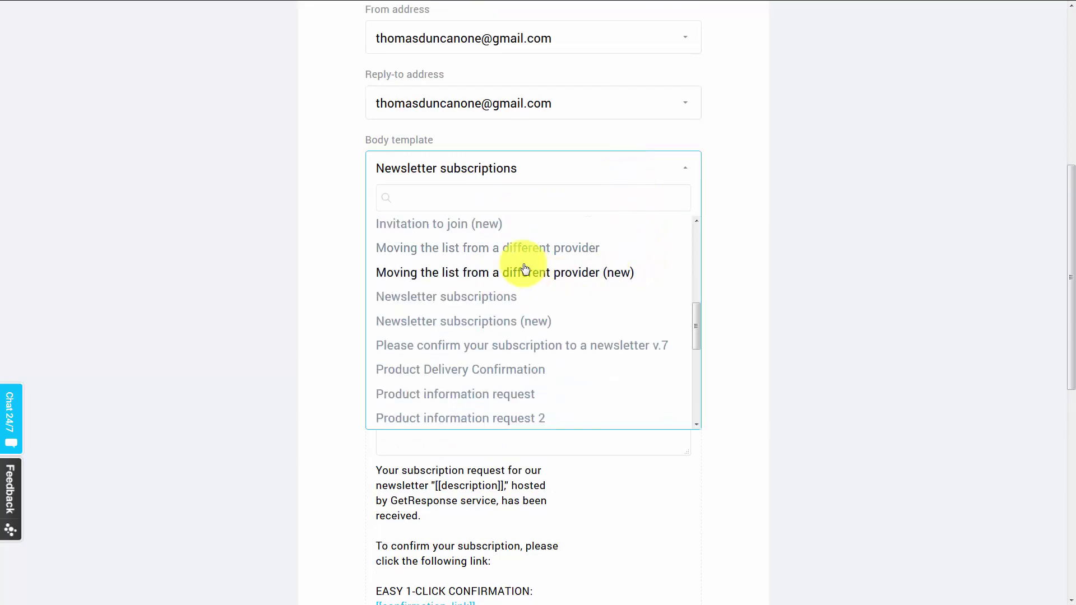
{"action": "scroll", "coordinate": [482, 269], "scroll_direction": "up", "scroll_amount": 2}
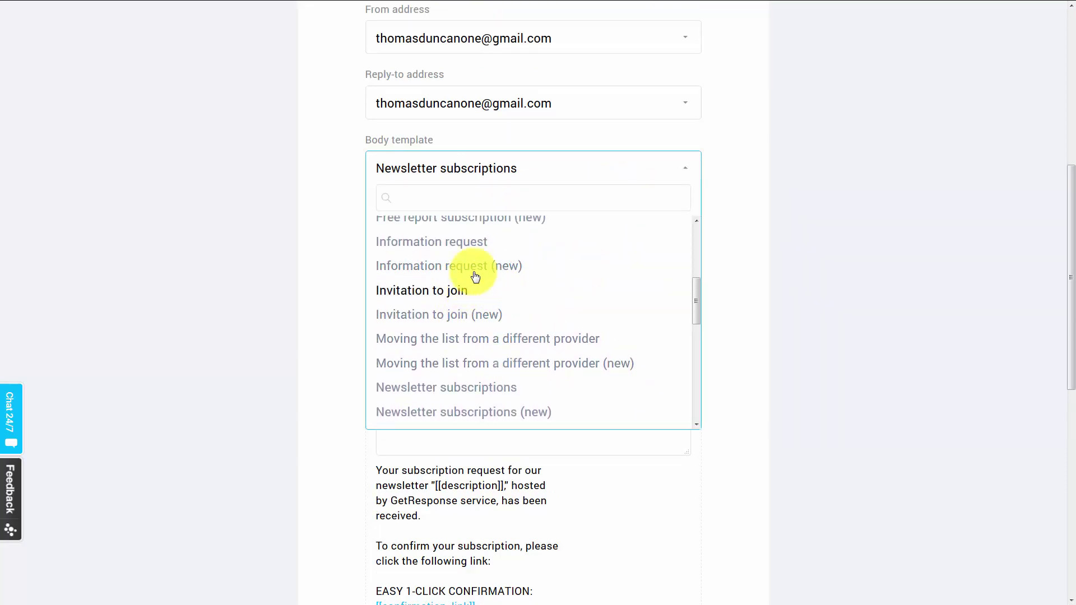
{"action": "left_click", "coordinate": [475, 276]}
{"action": "scroll", "coordinate": [473, 270], "scroll_direction": "down", "scroll_amount": 5}
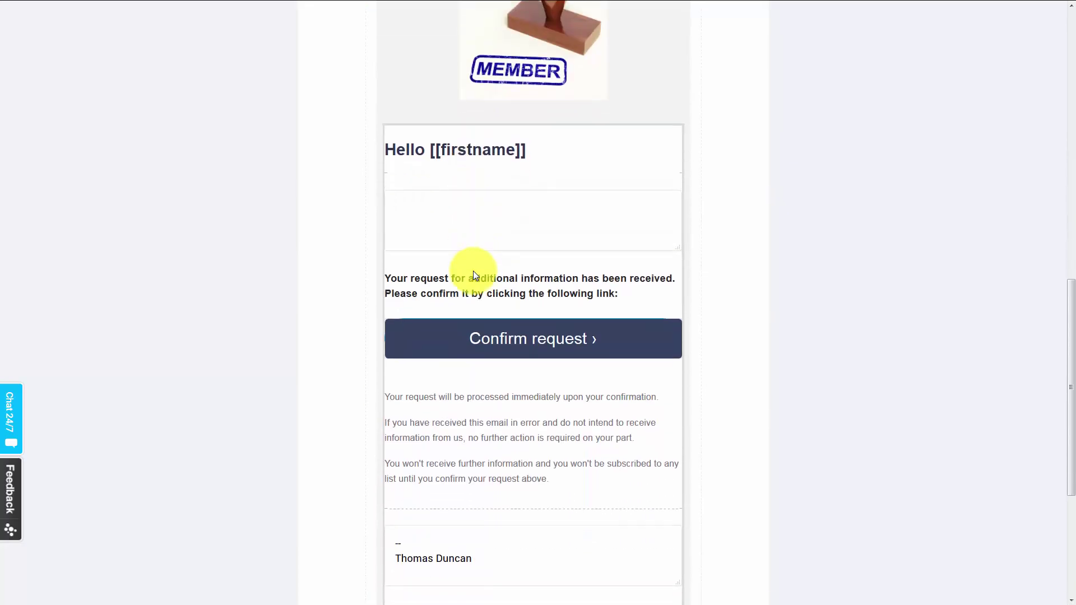
{"action": "scroll", "coordinate": [473, 270], "scroll_direction": "down", "scroll_amount": 1}
{"action": "scroll", "coordinate": [474, 273], "scroll_direction": "up", "scroll_amount": 4}
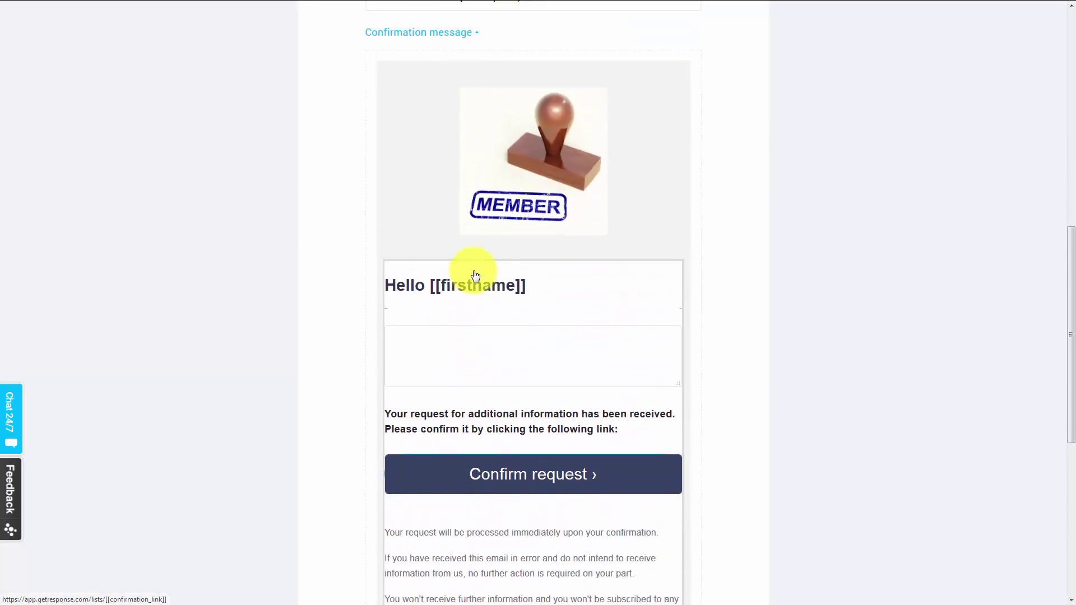
{"action": "scroll", "coordinate": [474, 274], "scroll_direction": "up", "scroll_amount": 5}
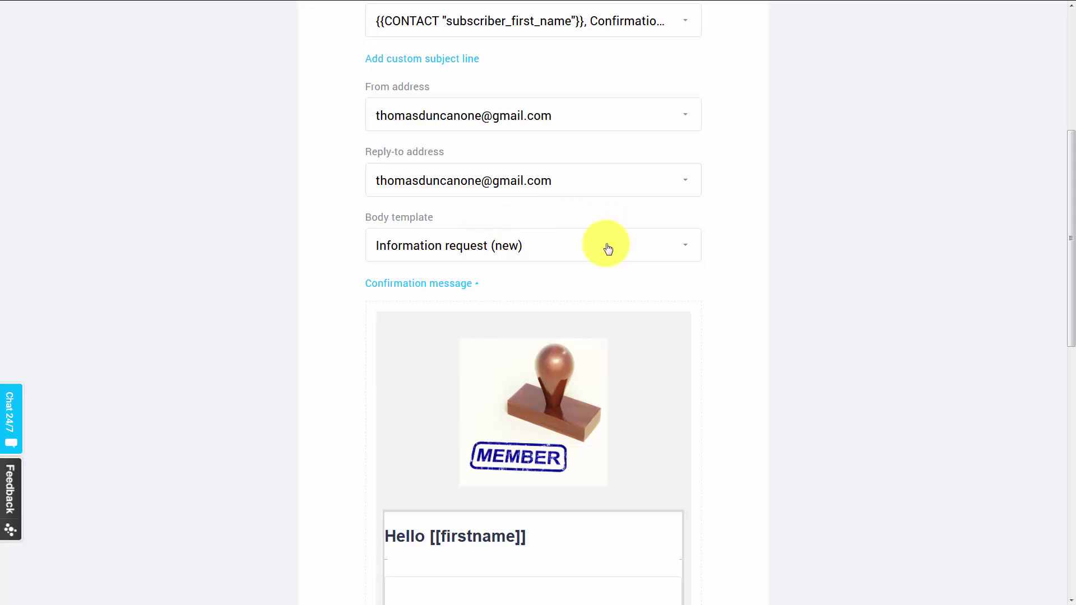
Review the eBook request body and place the caret in the empty intro text box
{"action": "scroll", "coordinate": [608, 249], "scroll_direction": "down", "scroll_amount": 1}
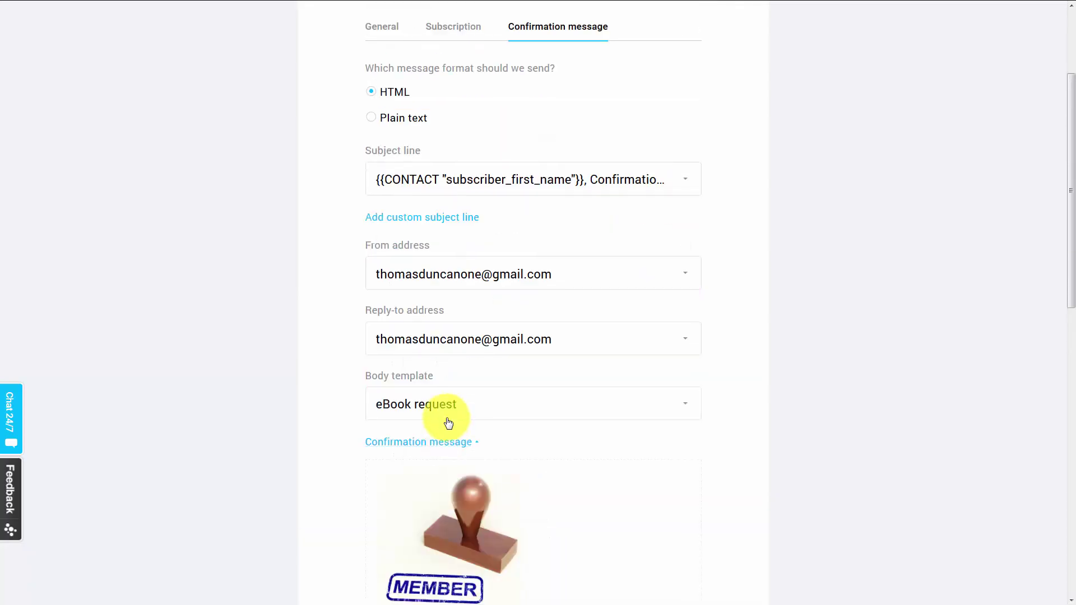
{"action": "scroll", "coordinate": [446, 392], "scroll_direction": "down", "scroll_amount": 5}
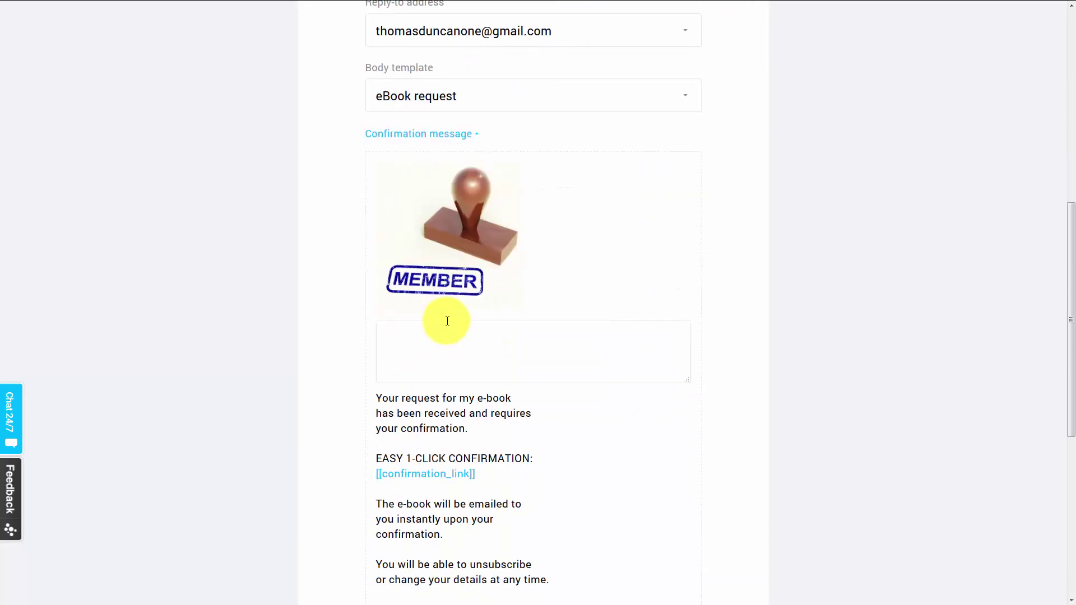
{"action": "scroll", "coordinate": [448, 321], "scroll_direction": "down", "scroll_amount": 4}
{"action": "scroll", "coordinate": [446, 321], "scroll_direction": "up", "scroll_amount": 1}
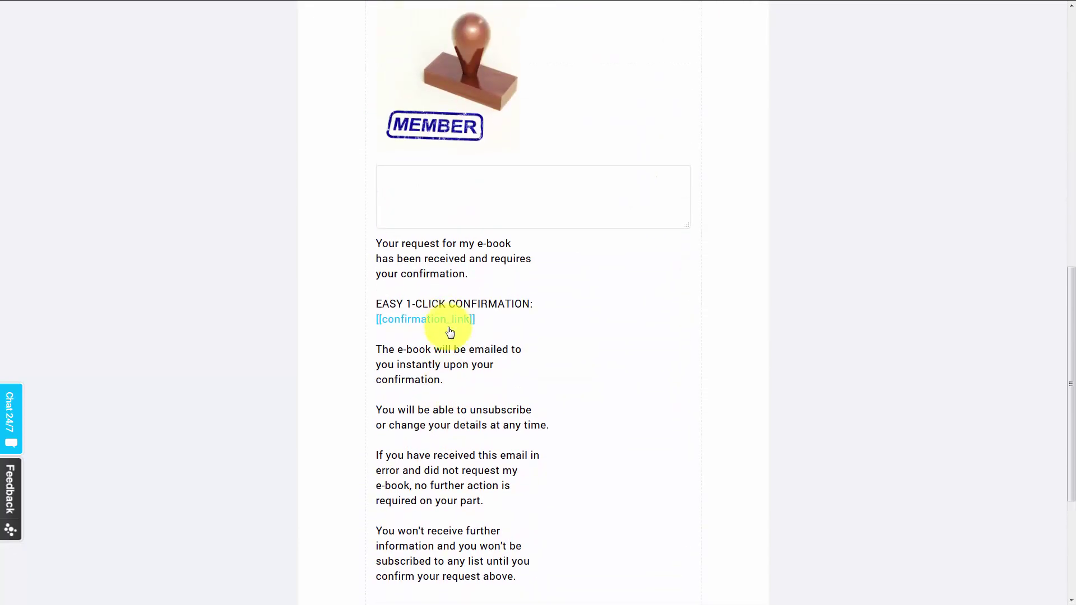
{"action": "left_click", "coordinate": [468, 193]}
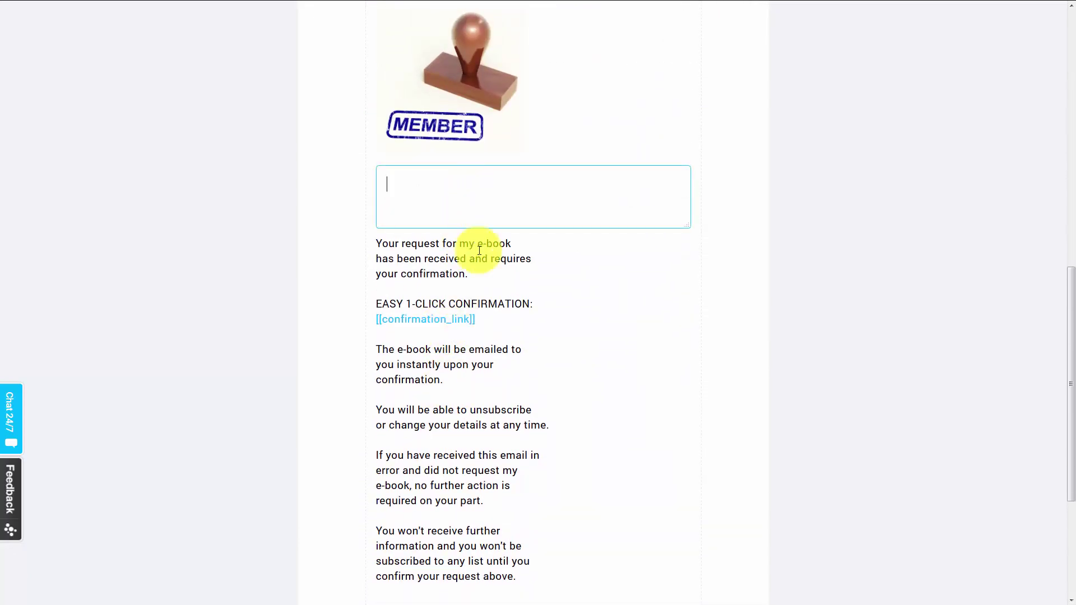
{"action": "scroll", "coordinate": [482, 265], "scroll_direction": "down", "scroll_amount": 2}
{"action": "scroll", "coordinate": [475, 292], "scroll_direction": "up", "scroll_amount": 2}
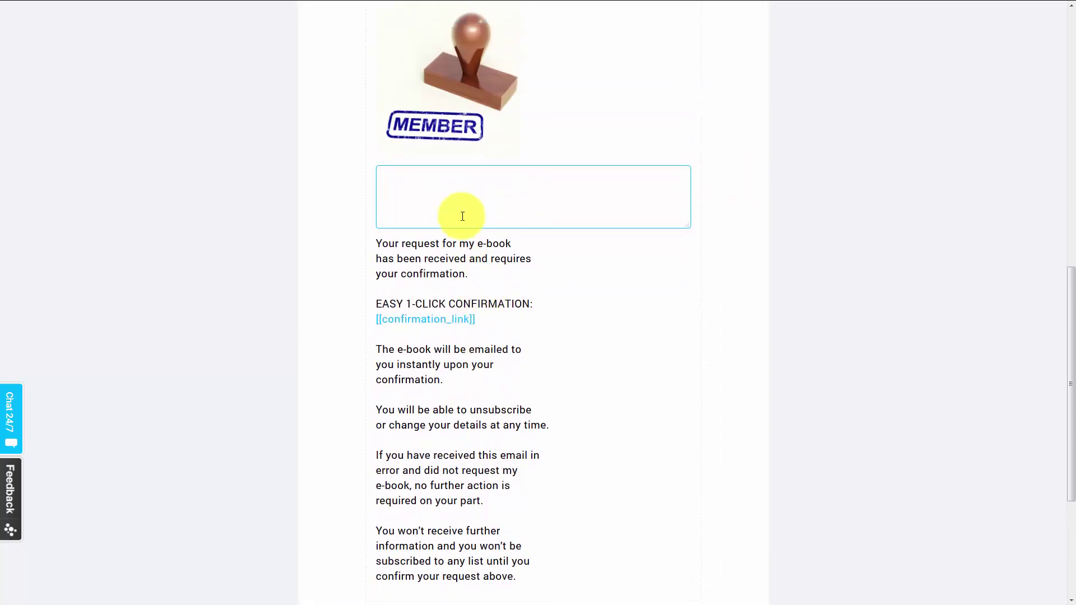
{"action": "left_click", "coordinate": [451, 179]}
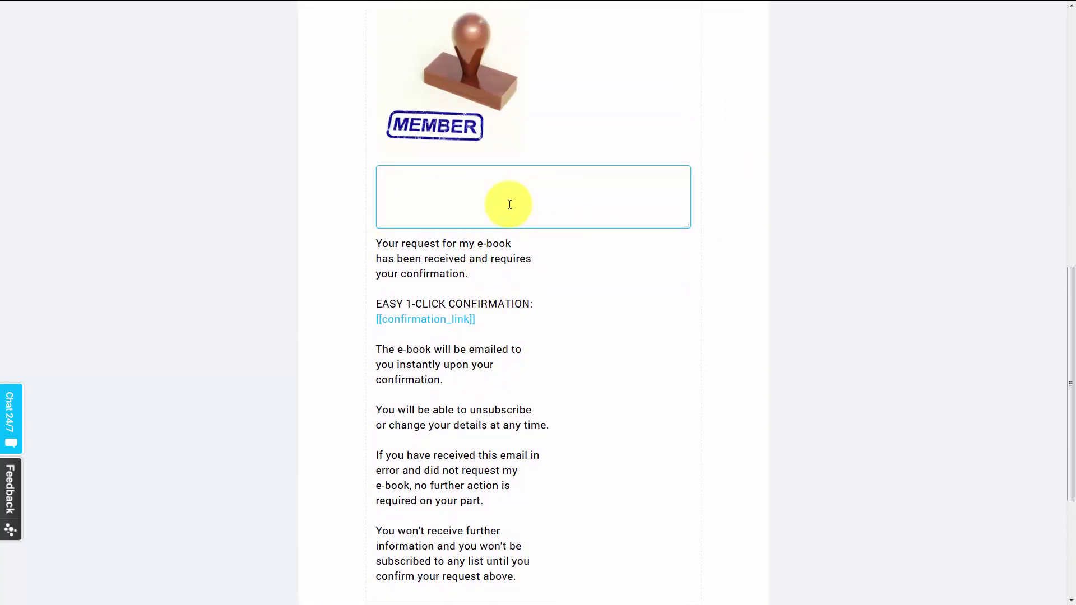
{"action": "left_click", "coordinate": [413, 186]}
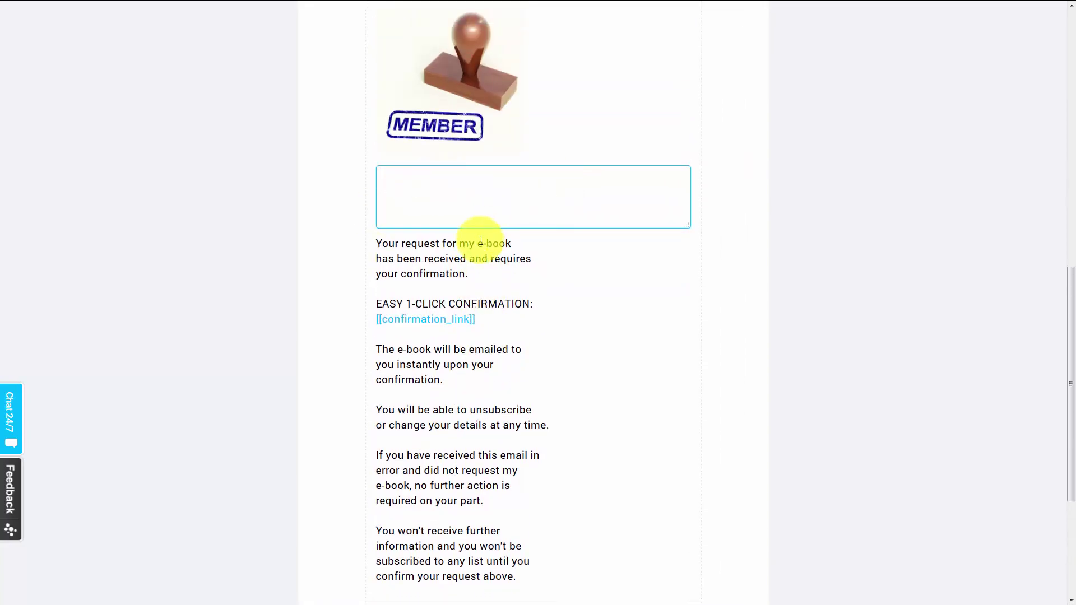
Click into the signature text below the eBook request body to review it
{"action": "scroll", "coordinate": [473, 228], "scroll_direction": "down", "scroll_amount": 2}
{"action": "scroll", "coordinate": [480, 245], "scroll_direction": "down", "scroll_amount": 1}
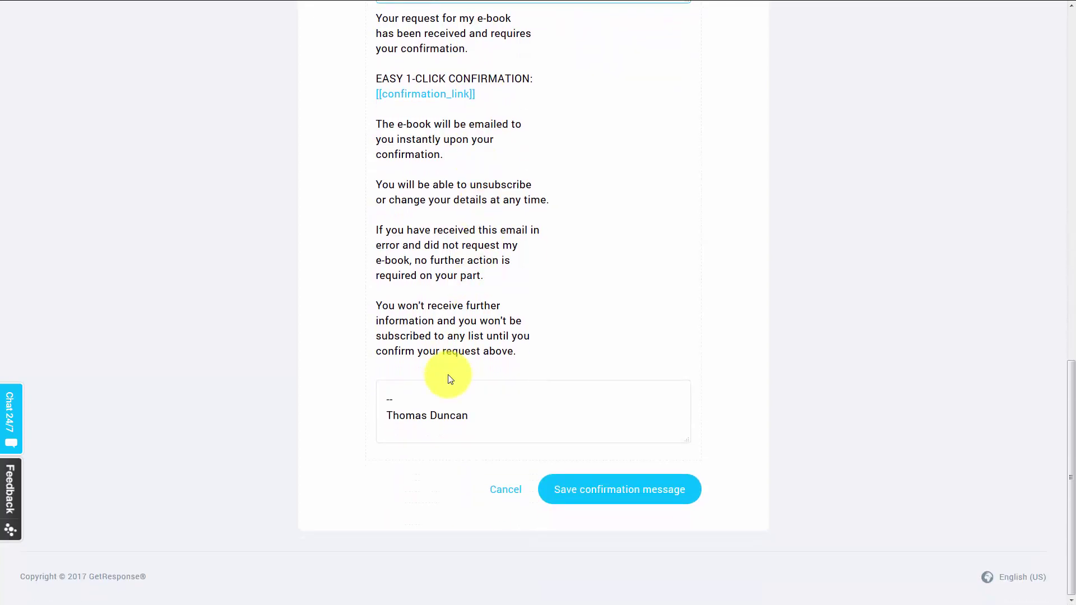
{"action": "left_click", "coordinate": [392, 416]}
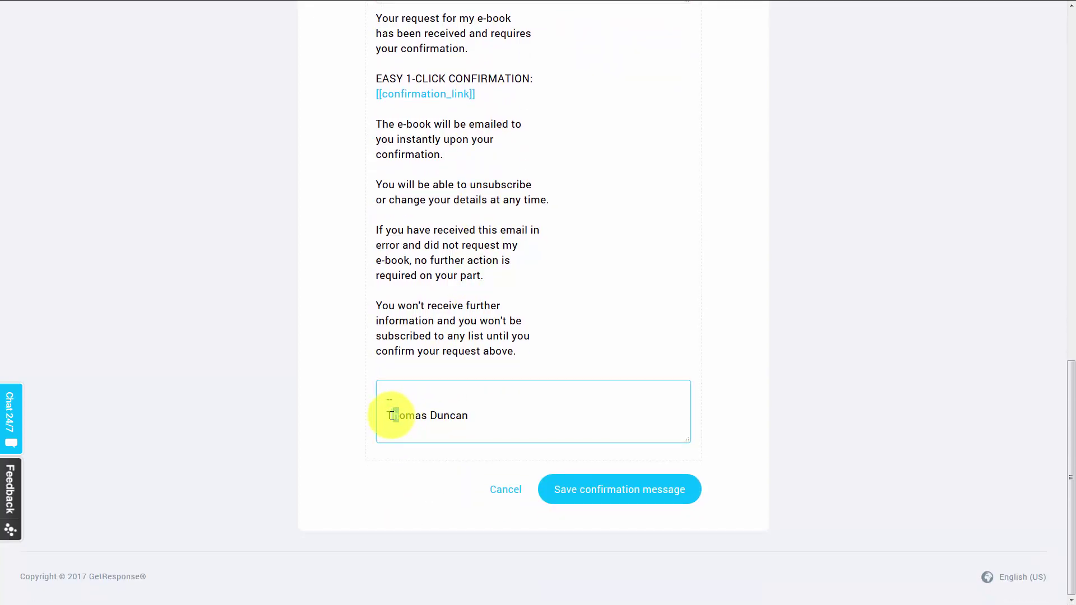
{"action": "scroll", "coordinate": [392, 415], "scroll_direction": "up", "scroll_amount": 1}
{"action": "scroll", "coordinate": [391, 416], "scroll_direction": "up", "scroll_amount": 3}
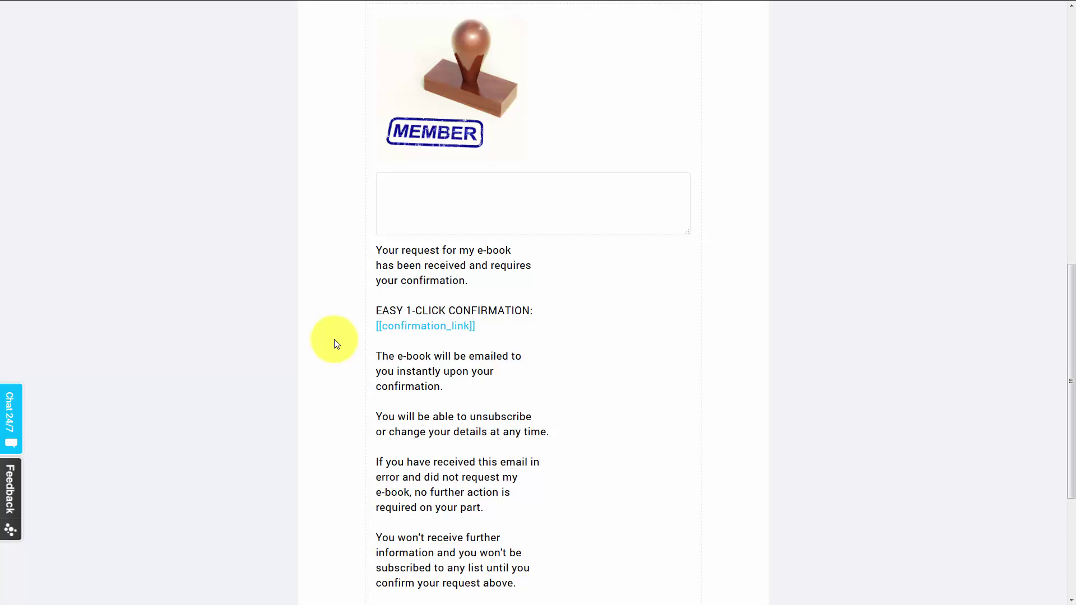
Save the eBook request confirmation message and scroll back to the top of List settings
{"action": "left_click", "coordinate": [415, 185]}
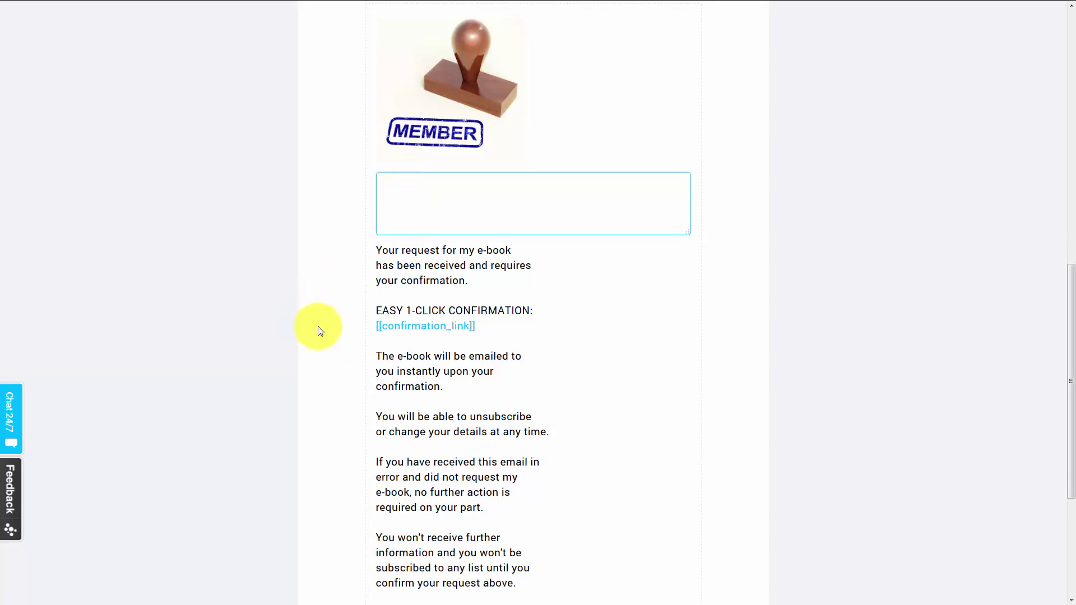
{"action": "scroll", "coordinate": [322, 331], "scroll_direction": "down", "scroll_amount": 4}
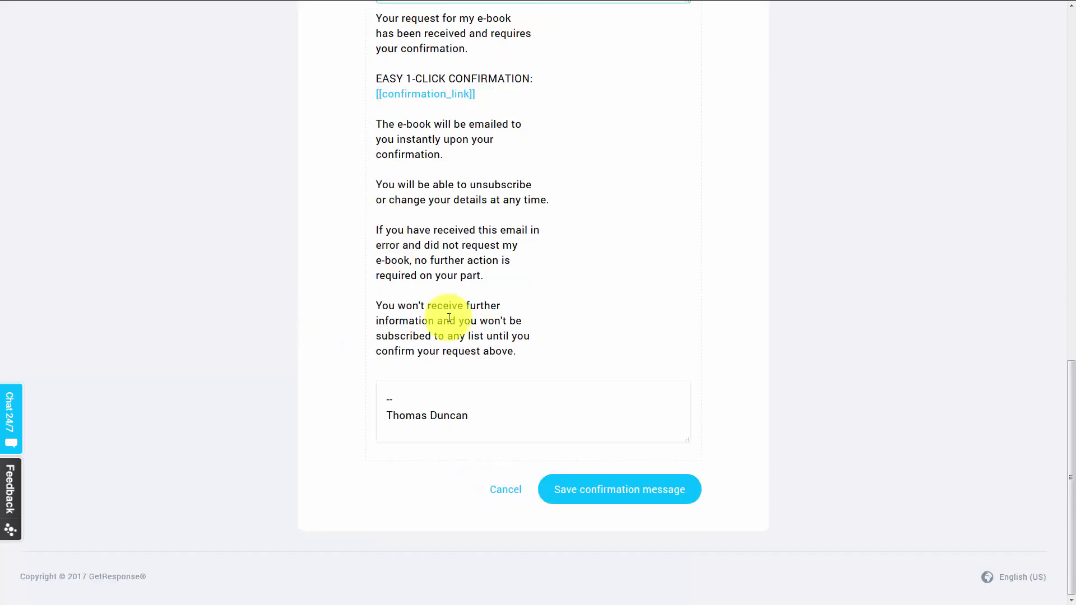
{"action": "left_click", "coordinate": [596, 494]}
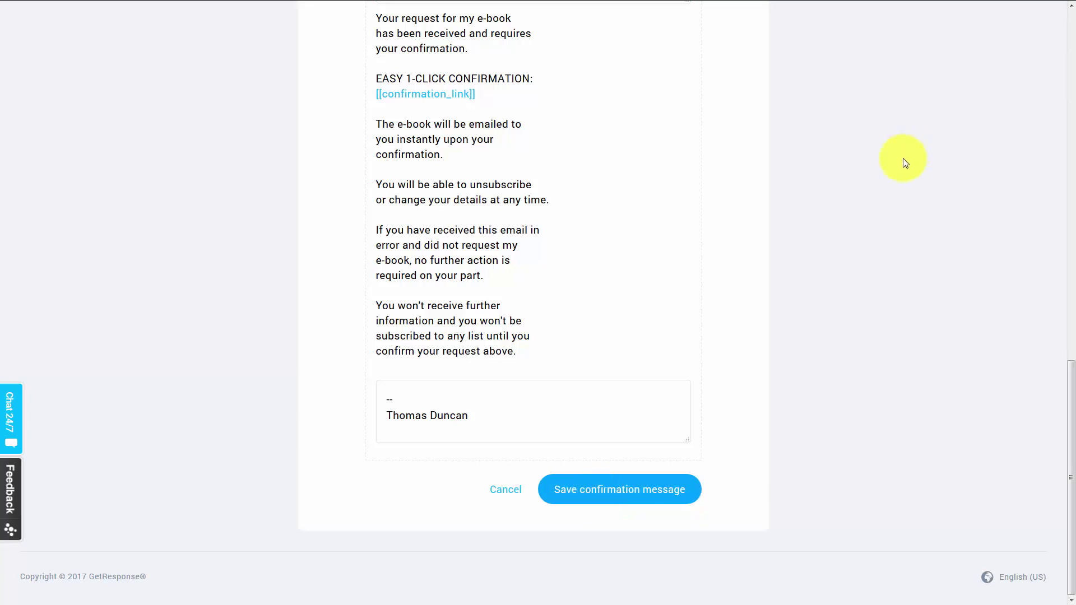
{"action": "scroll", "coordinate": [867, 175], "scroll_direction": "up", "scroll_amount": 15}
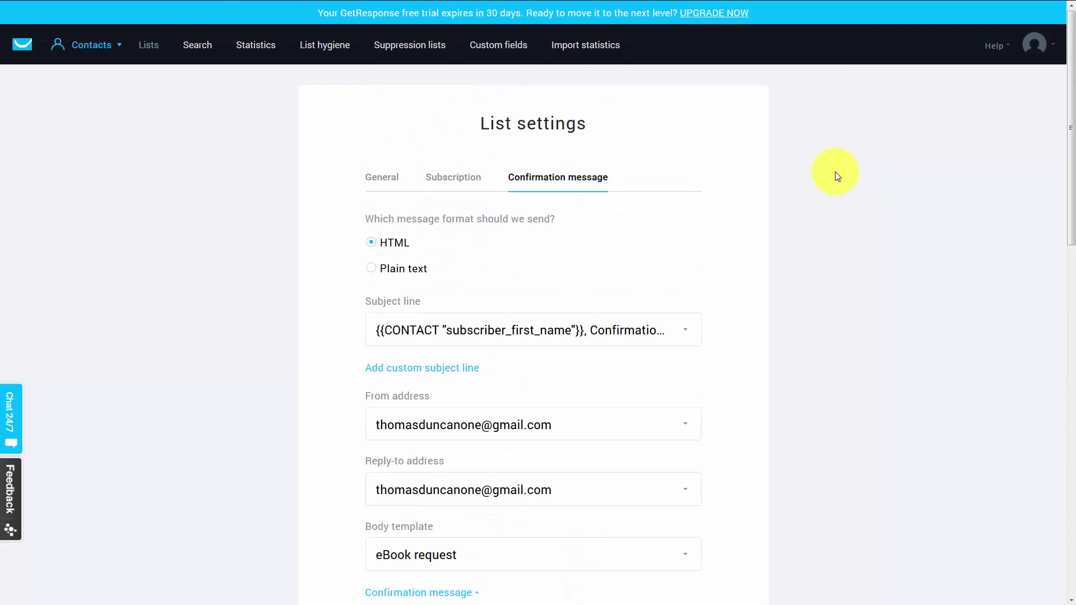
Check the General and Subscription tabs, then go back to the GetResponse dashboard
{"action": "left_click", "coordinate": [387, 180]}
{"action": "left_click", "coordinate": [436, 176]}
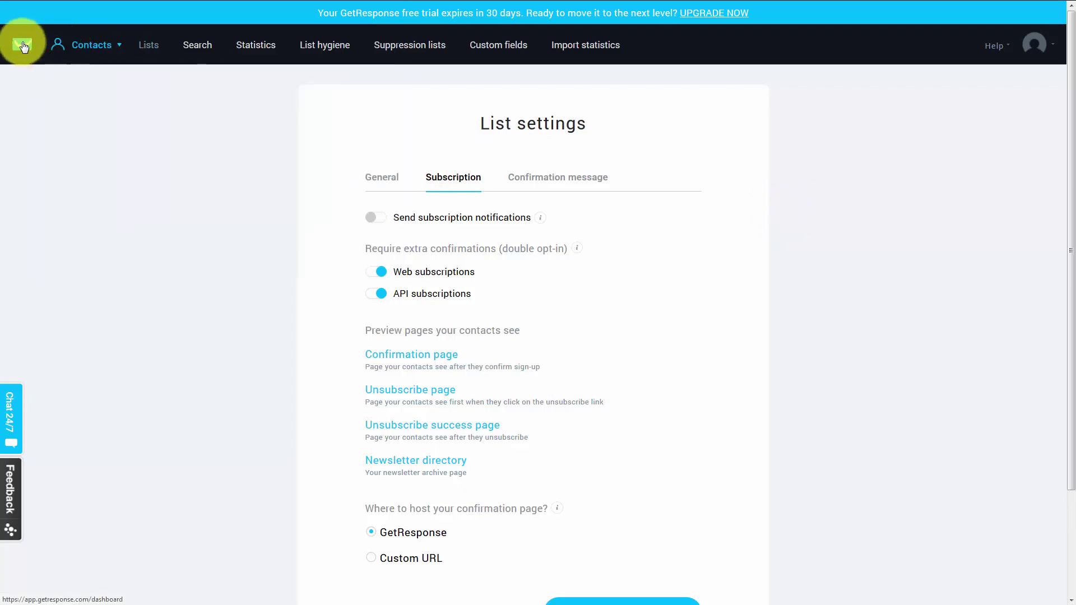
{"action": "left_click", "coordinate": [23, 48]}
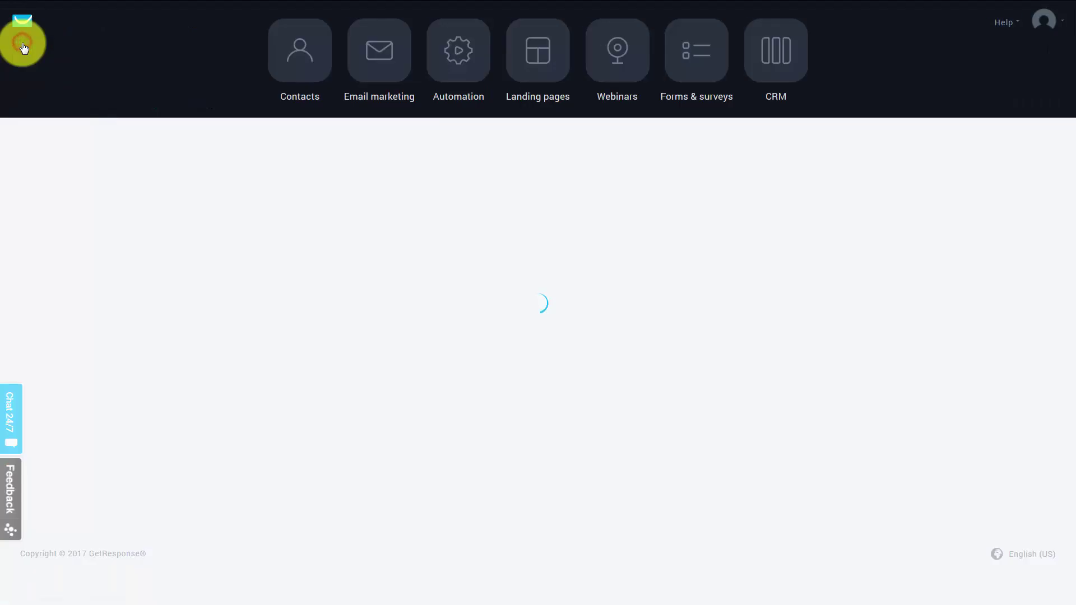